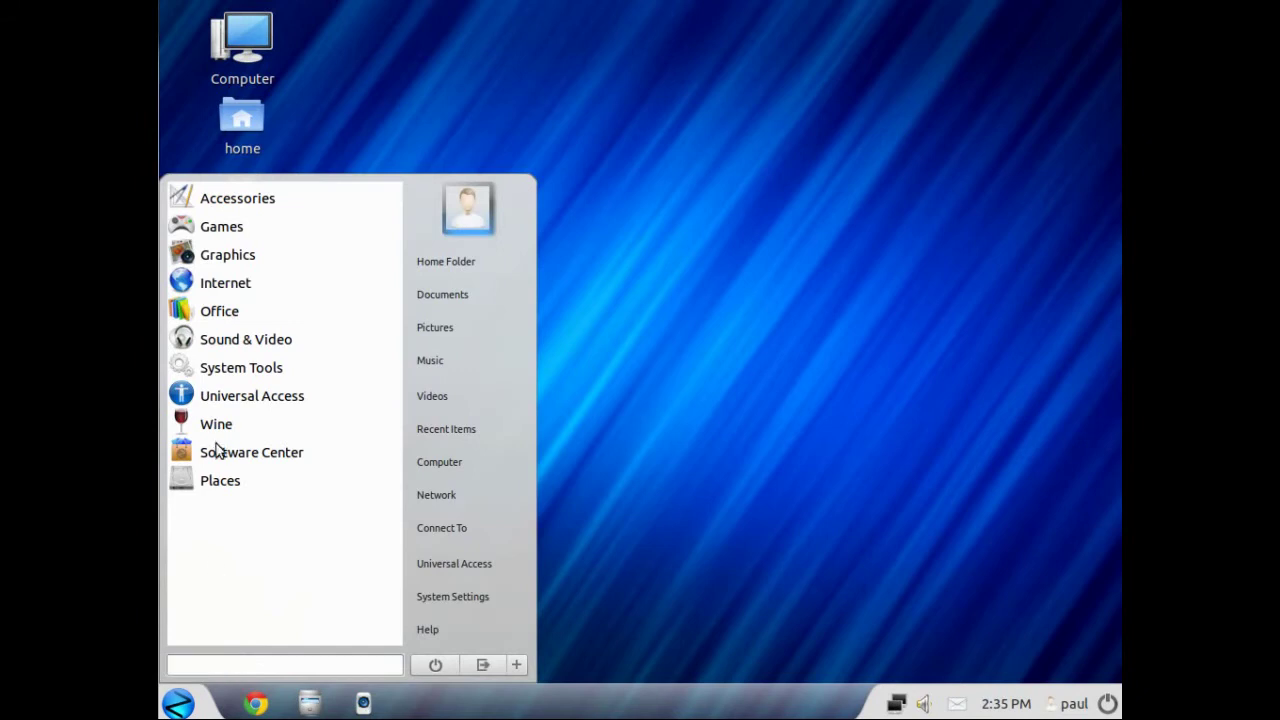
# Open a terminal and run uname -a to show the kernel and system information.
pyautogui.click(253, 201)
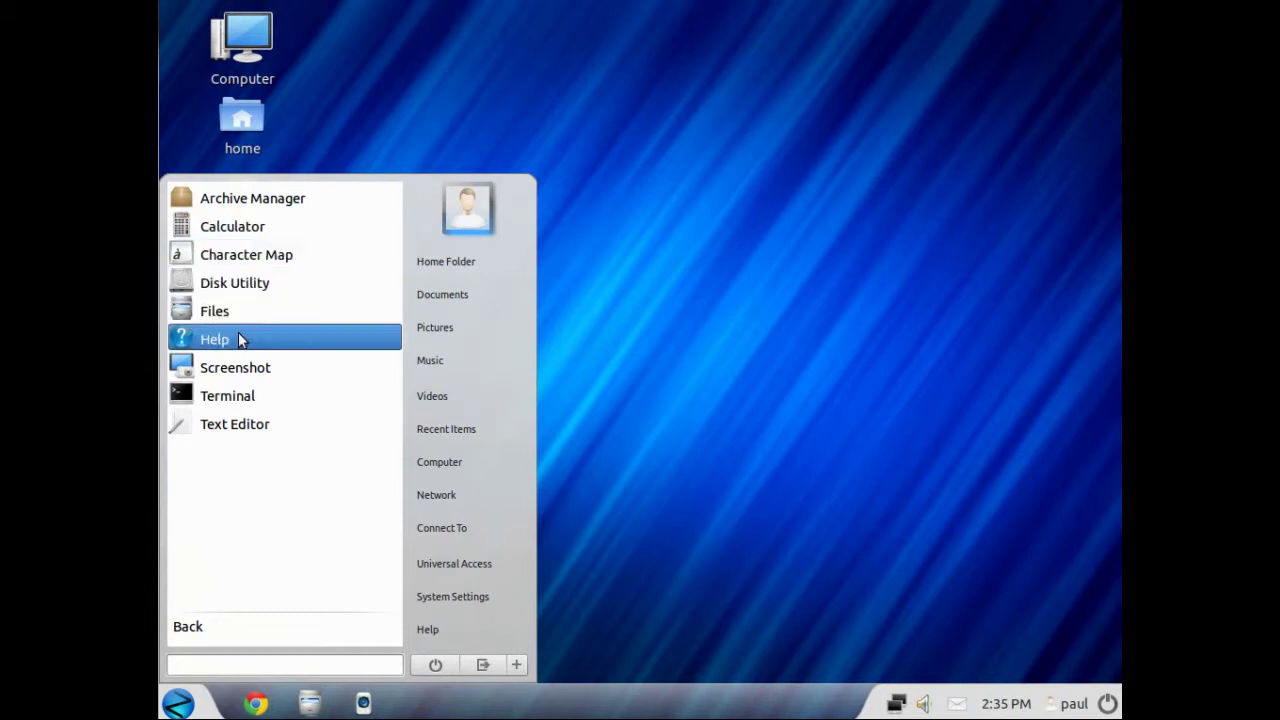
pyautogui.click(245, 402)
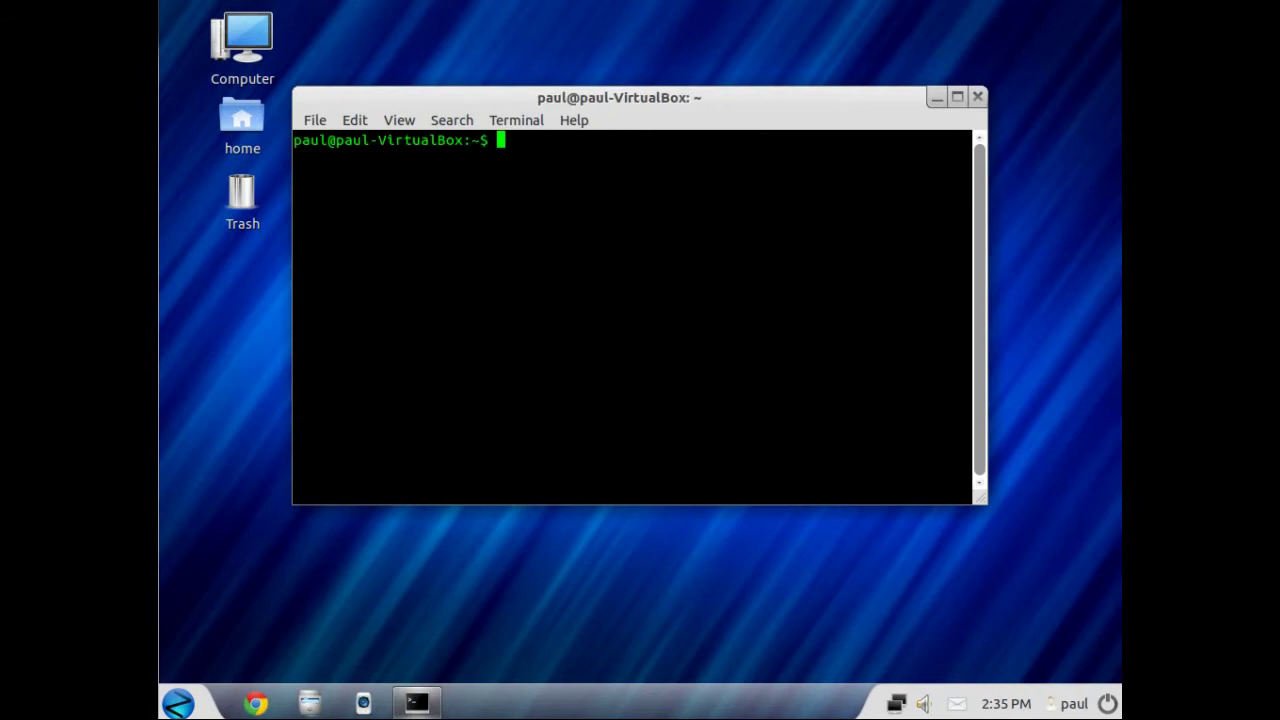
pyautogui.write('uname -a')
pyautogui.press('Return')
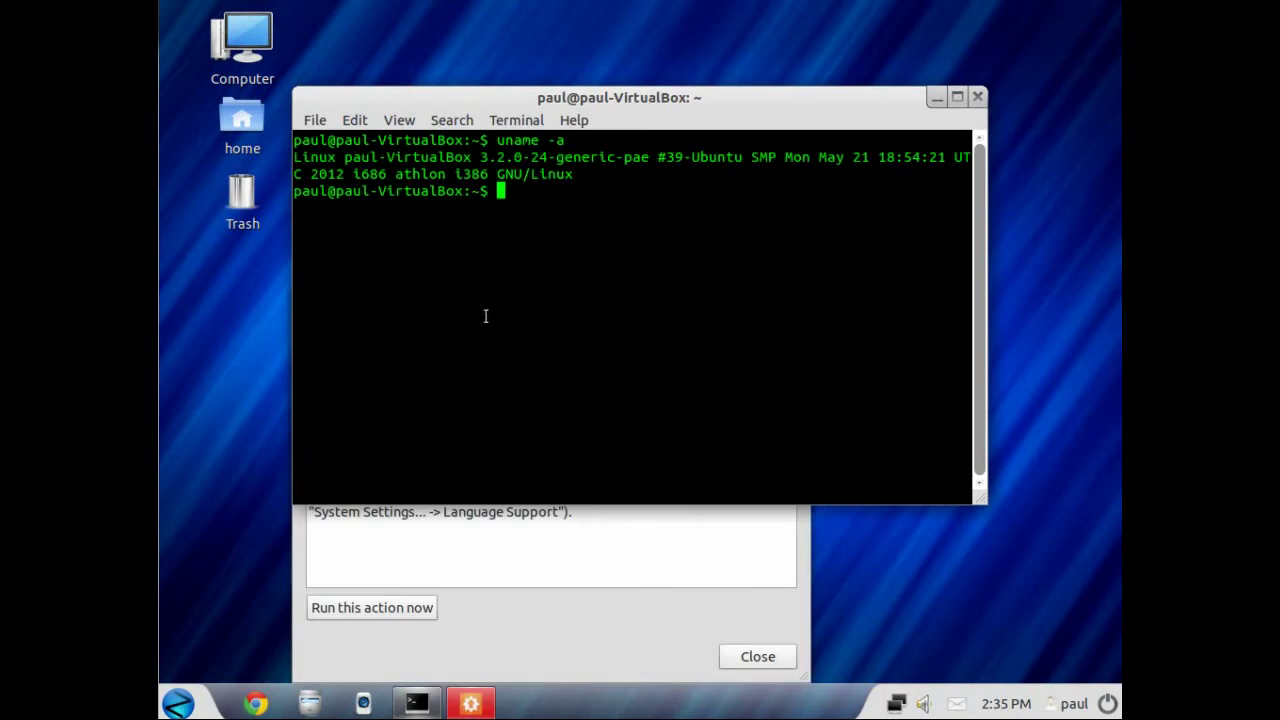
# Dismiss the language support notice behind the terminal and close the terminal window.
pyautogui.click(760, 656)
pyautogui.click(760, 656)
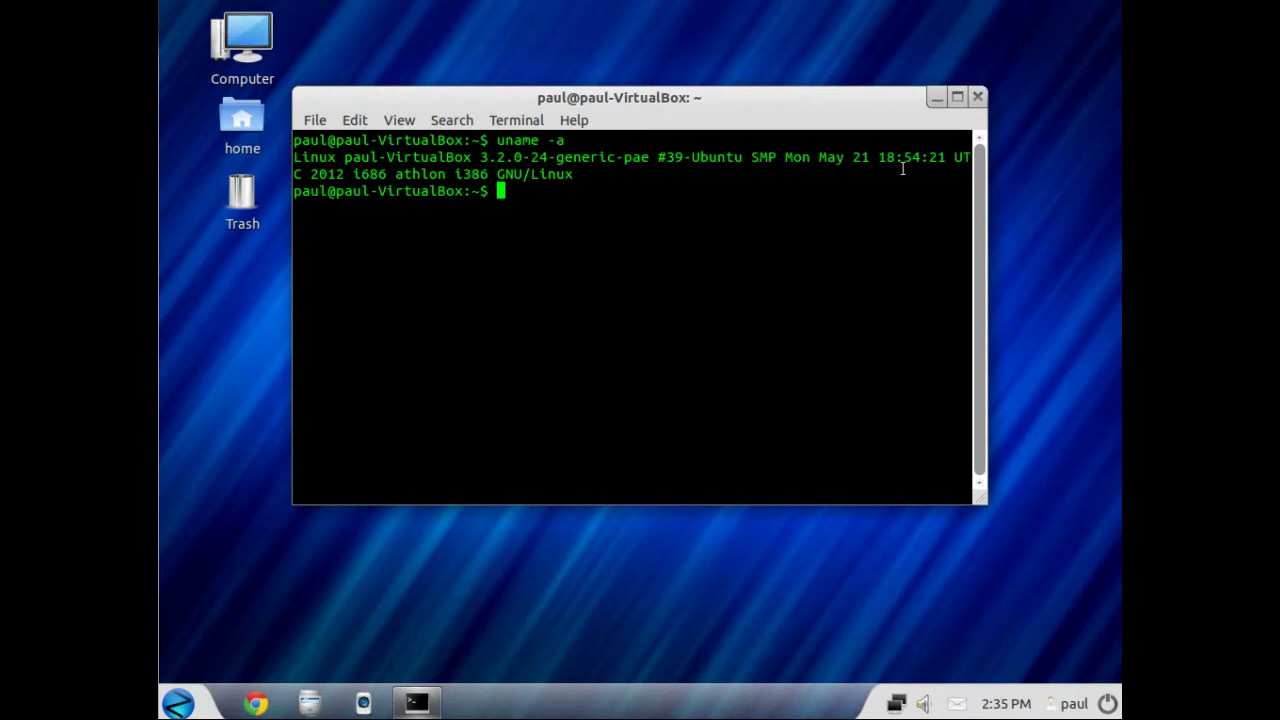
pyautogui.click(977, 96)
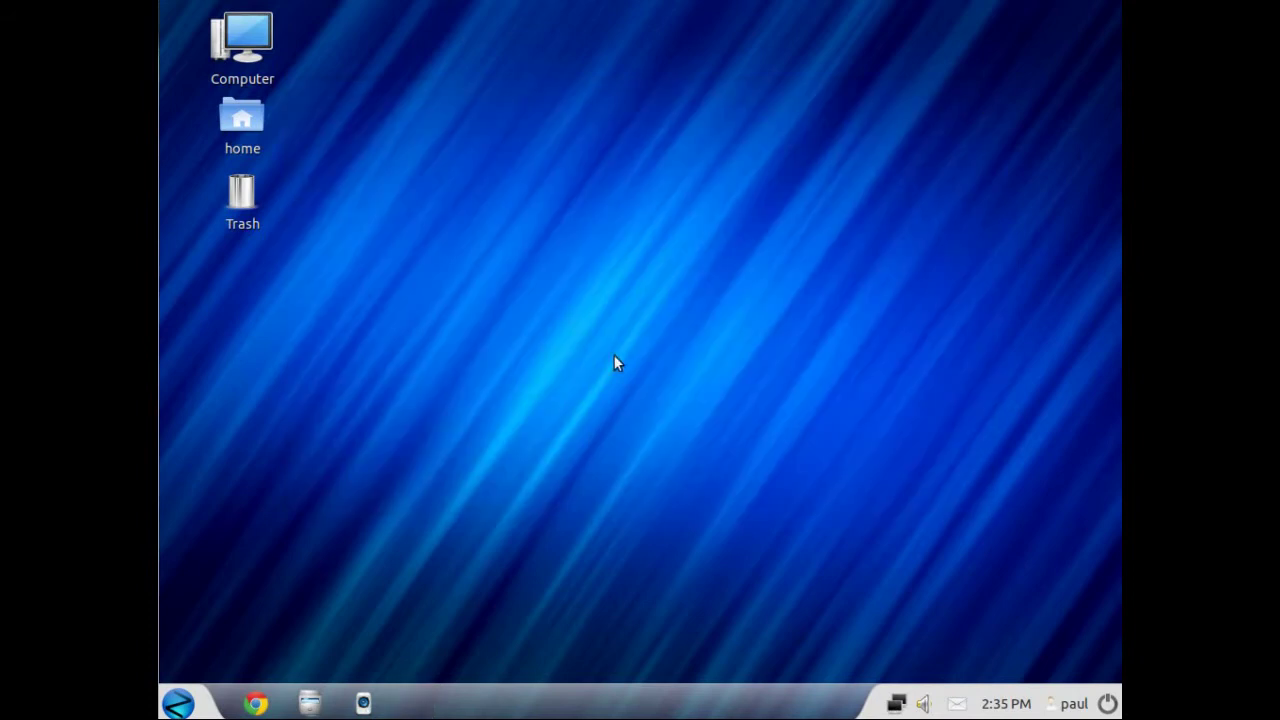
# Look through the installed applications in the Games and Graphics categories.
pyautogui.click(178, 703)
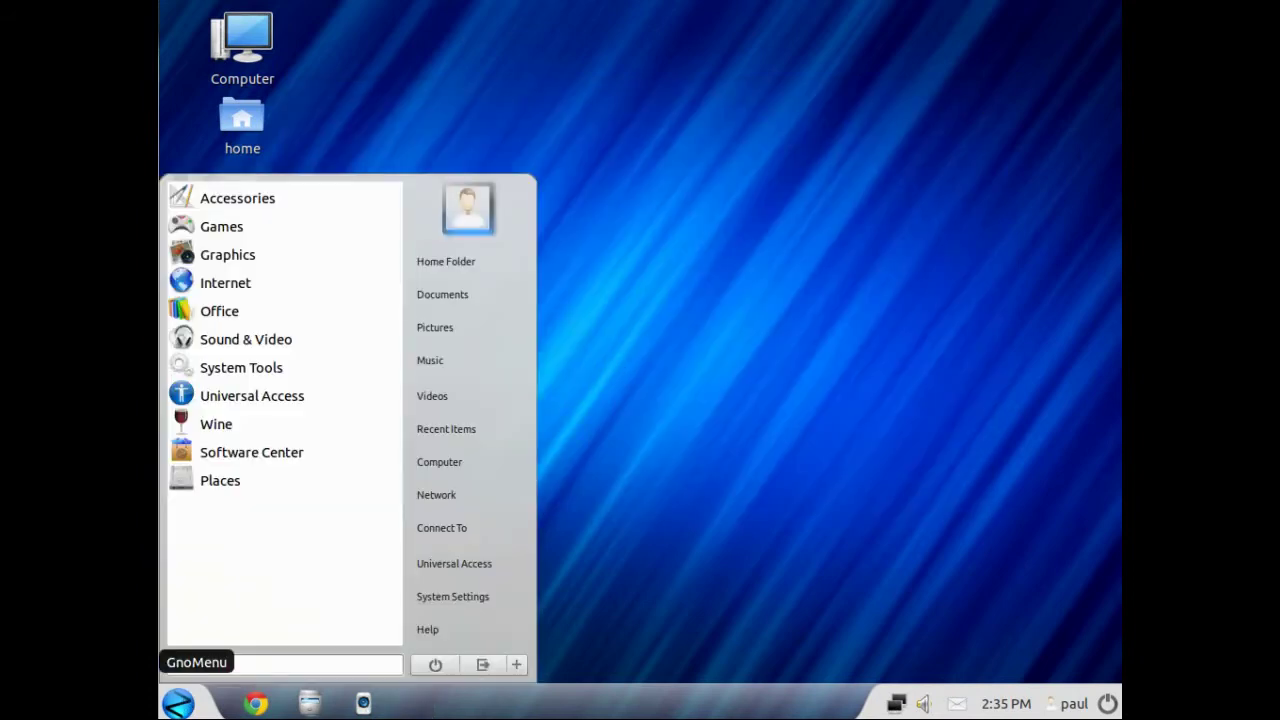
pyautogui.click(250, 227)
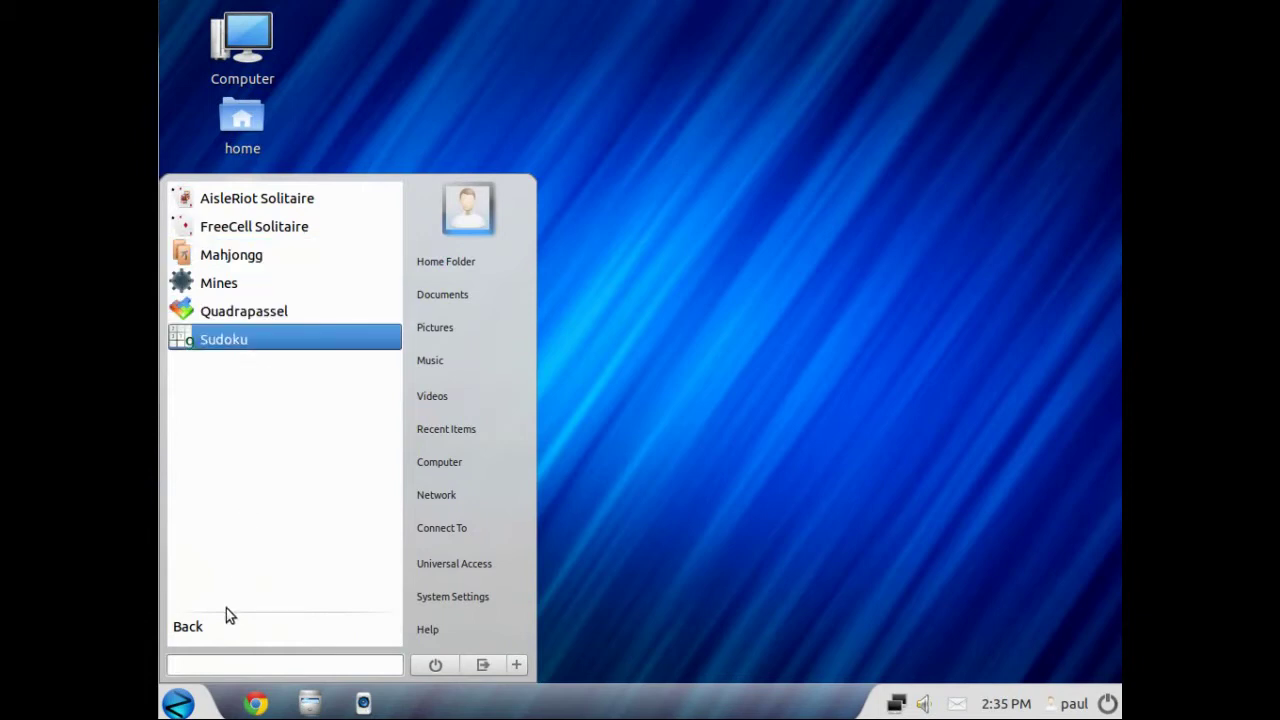
pyautogui.click(203, 645)
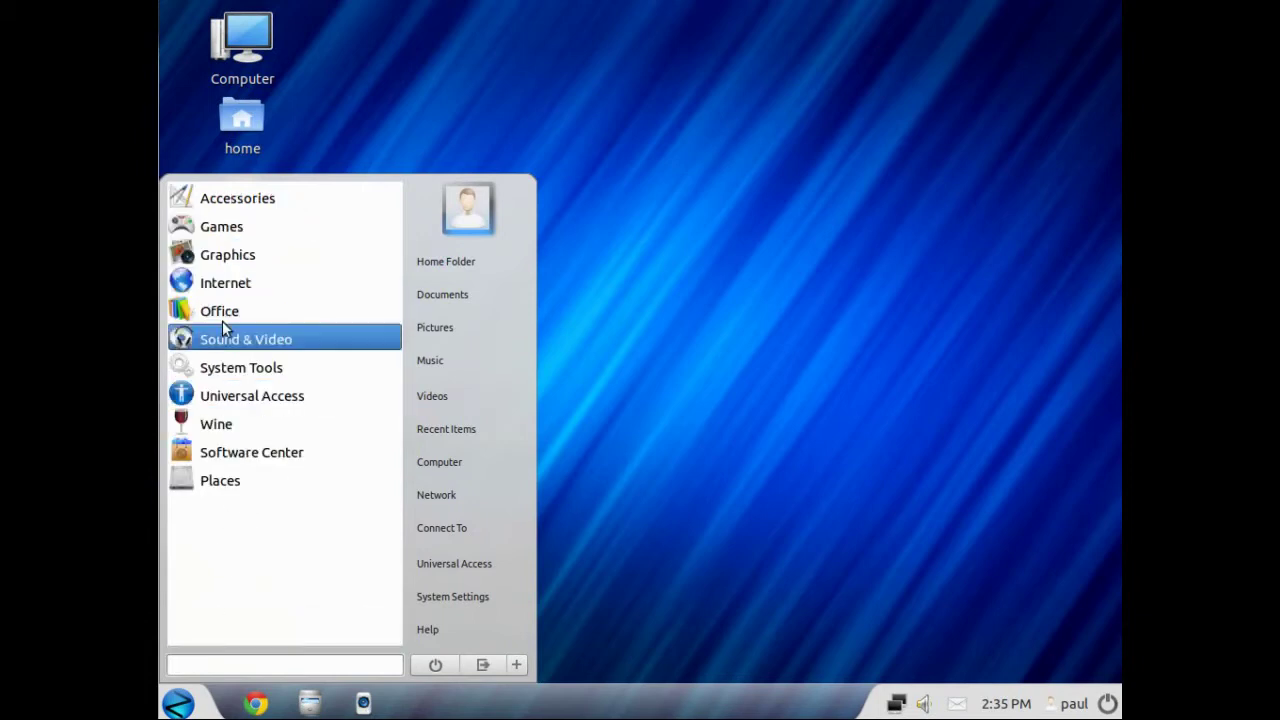
pyautogui.click(237, 258)
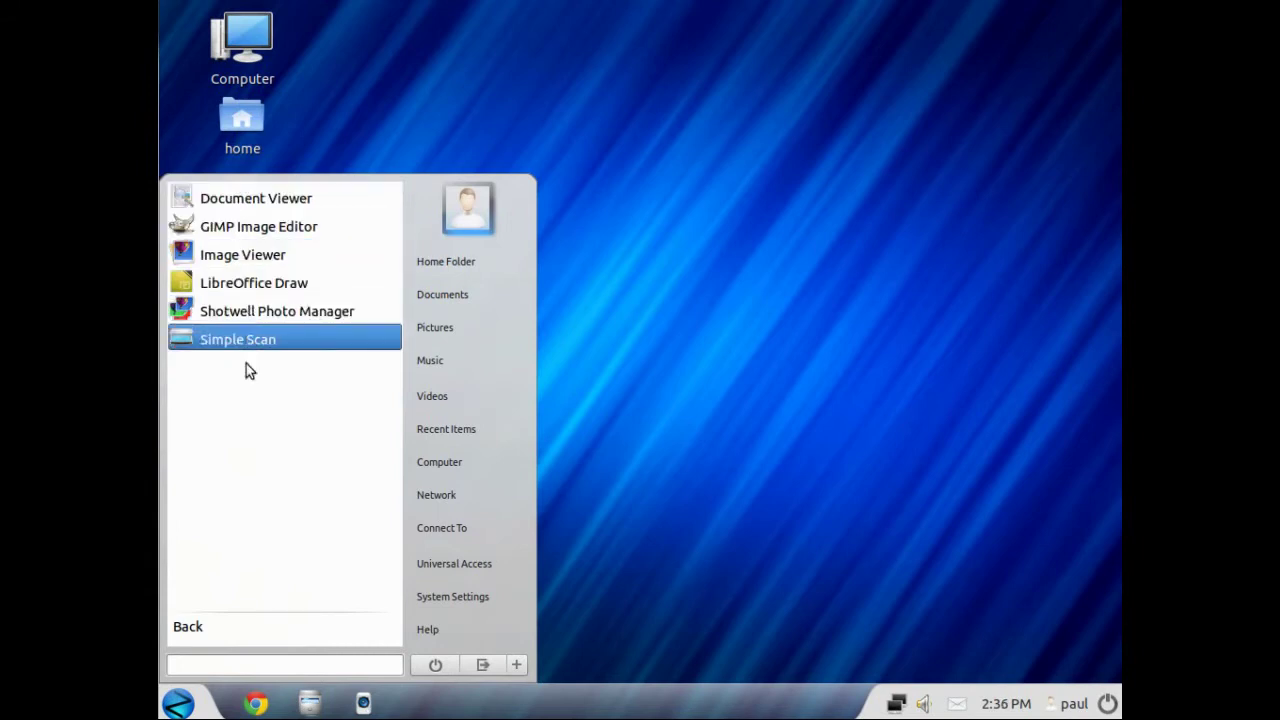
pyautogui.click(216, 629)
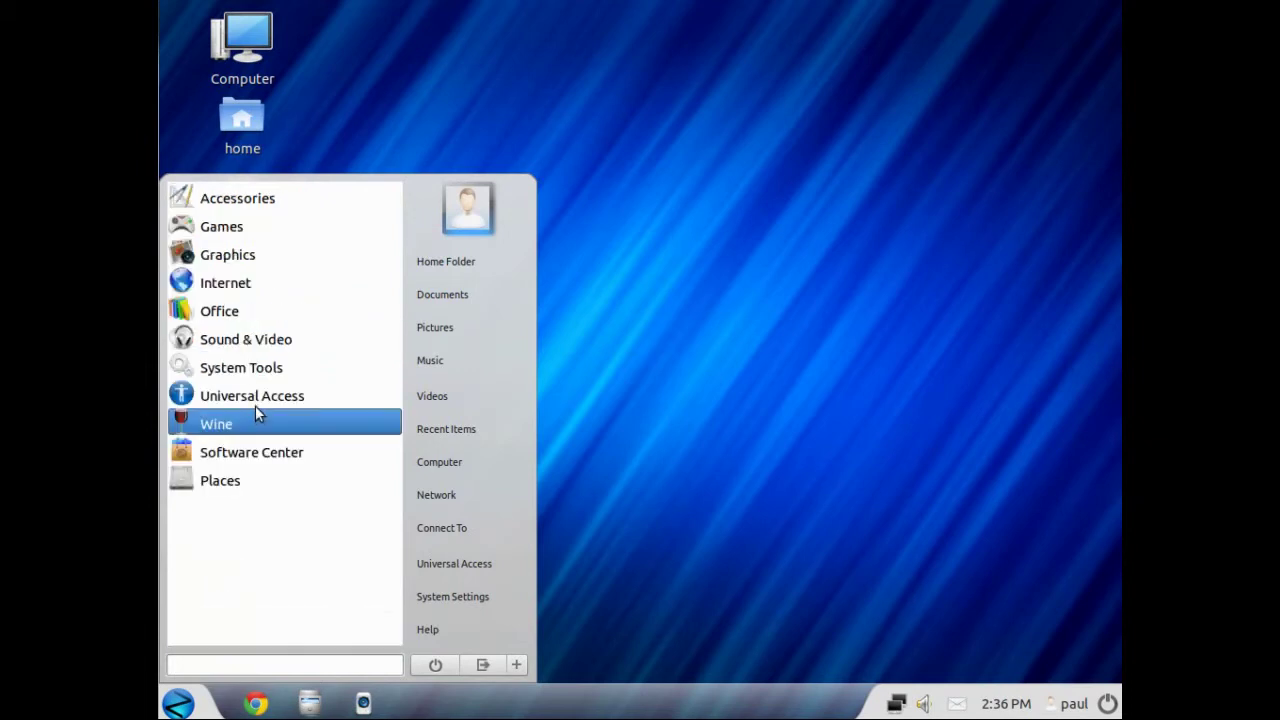
# Open Zorin Web Browser Manager from the Internet applications, authorising with the account password, view the available browsers and close it.
pyautogui.click(262, 282)
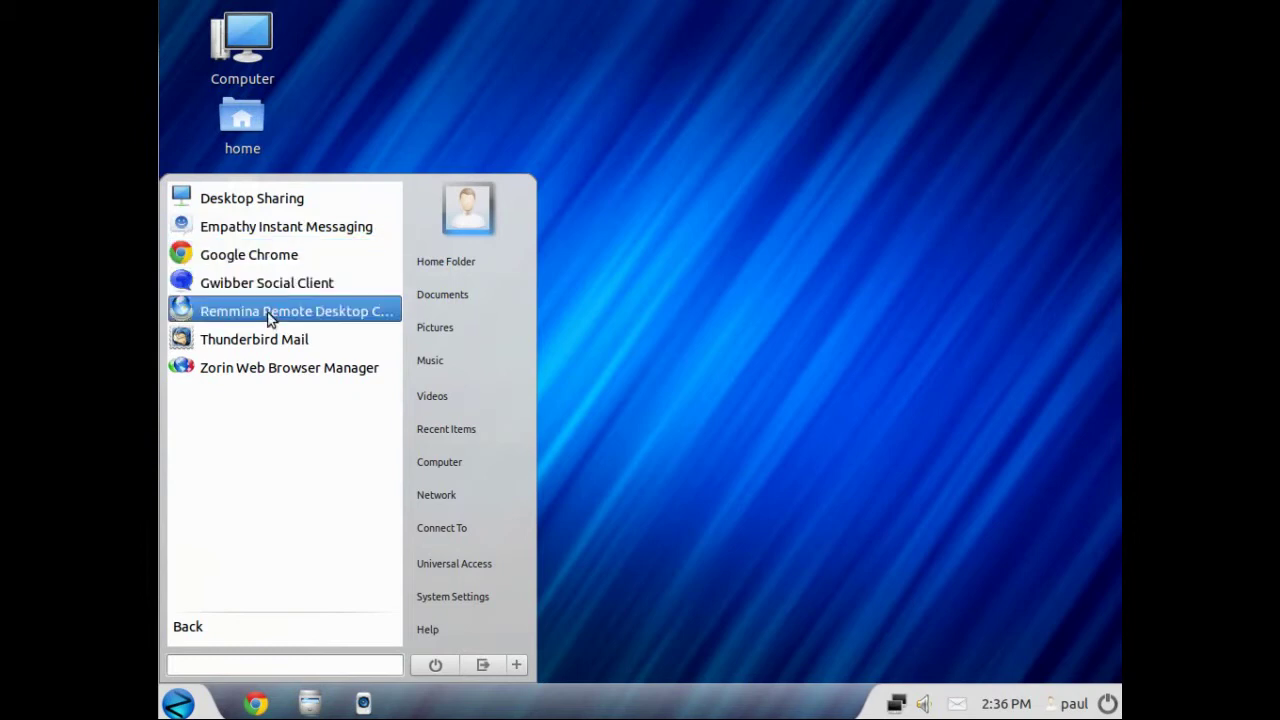
pyautogui.click(268, 370)
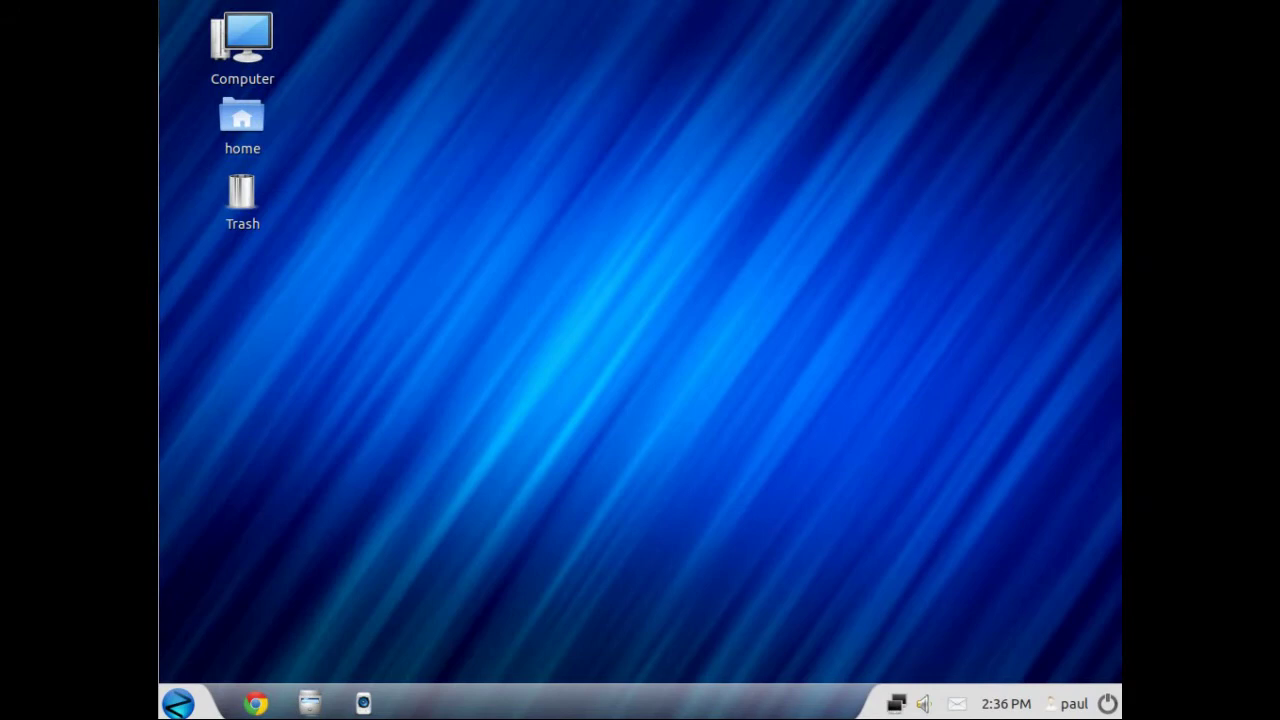
pyautogui.write('***')
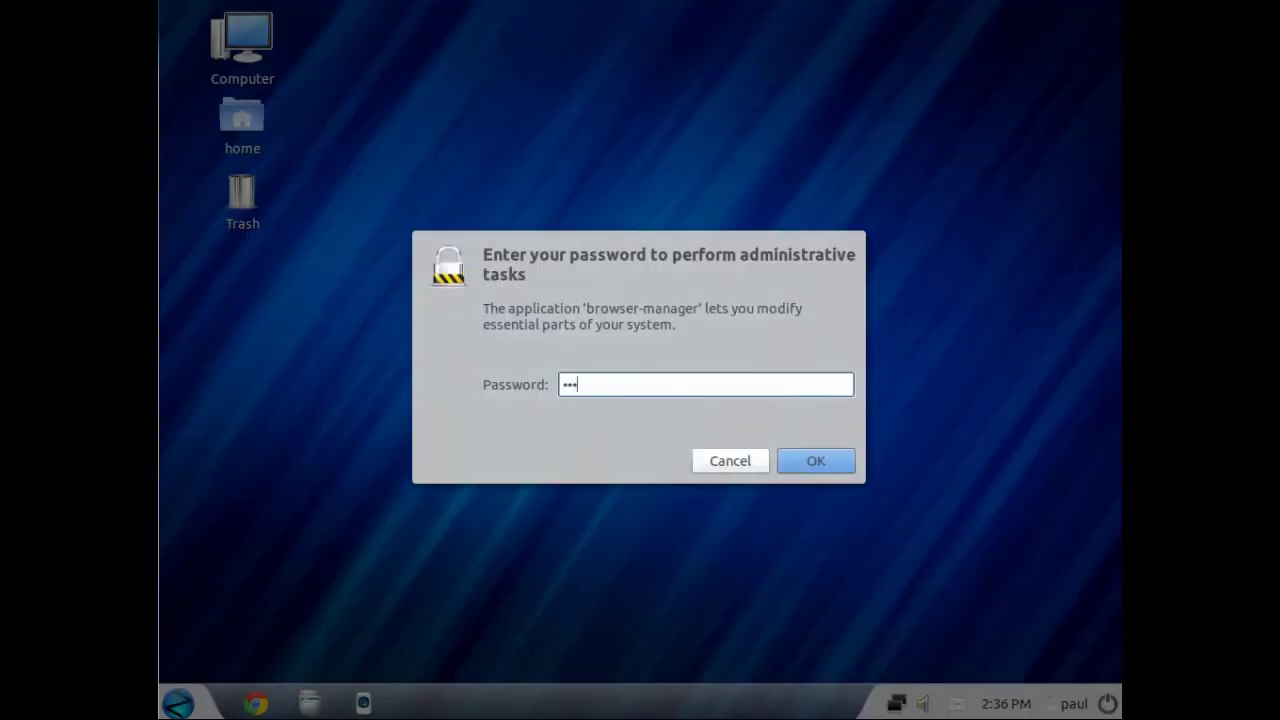
pyautogui.write('*****')
pyautogui.press('Return')
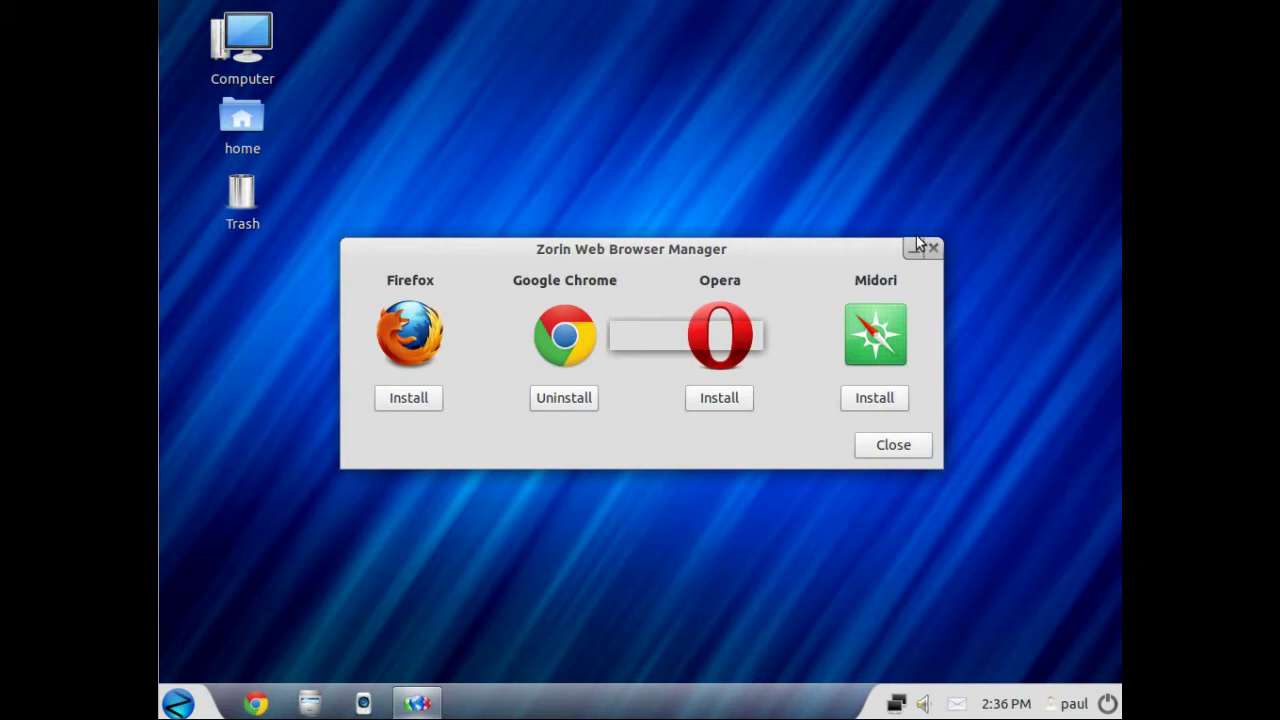
pyautogui.click(896, 447)
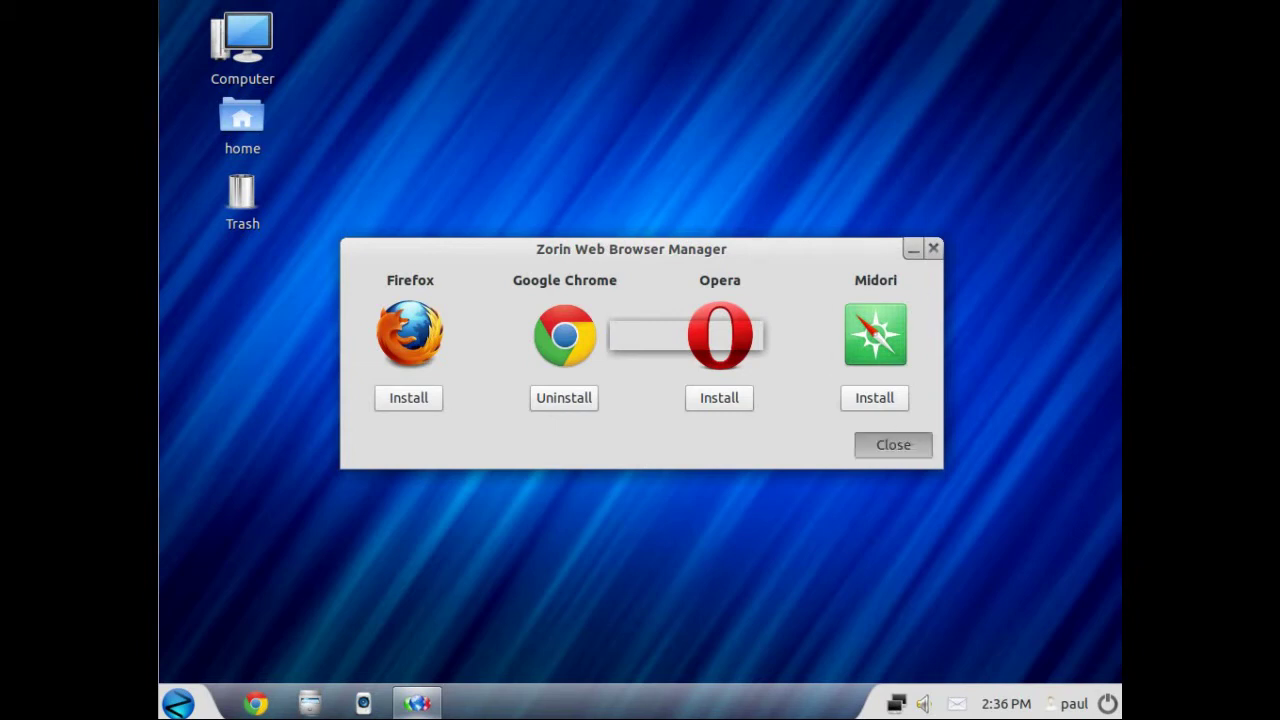
# Look through the installed applications in the Office category.
pyautogui.click(180, 703)
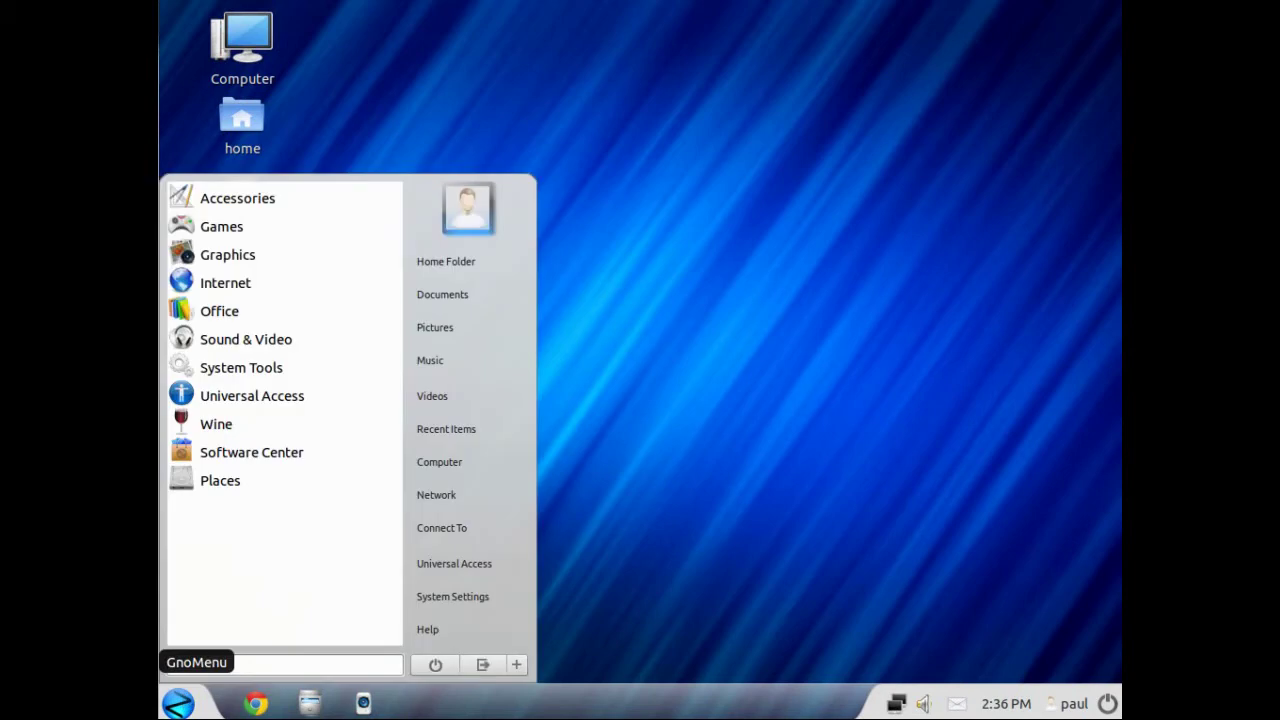
pyautogui.click(248, 314)
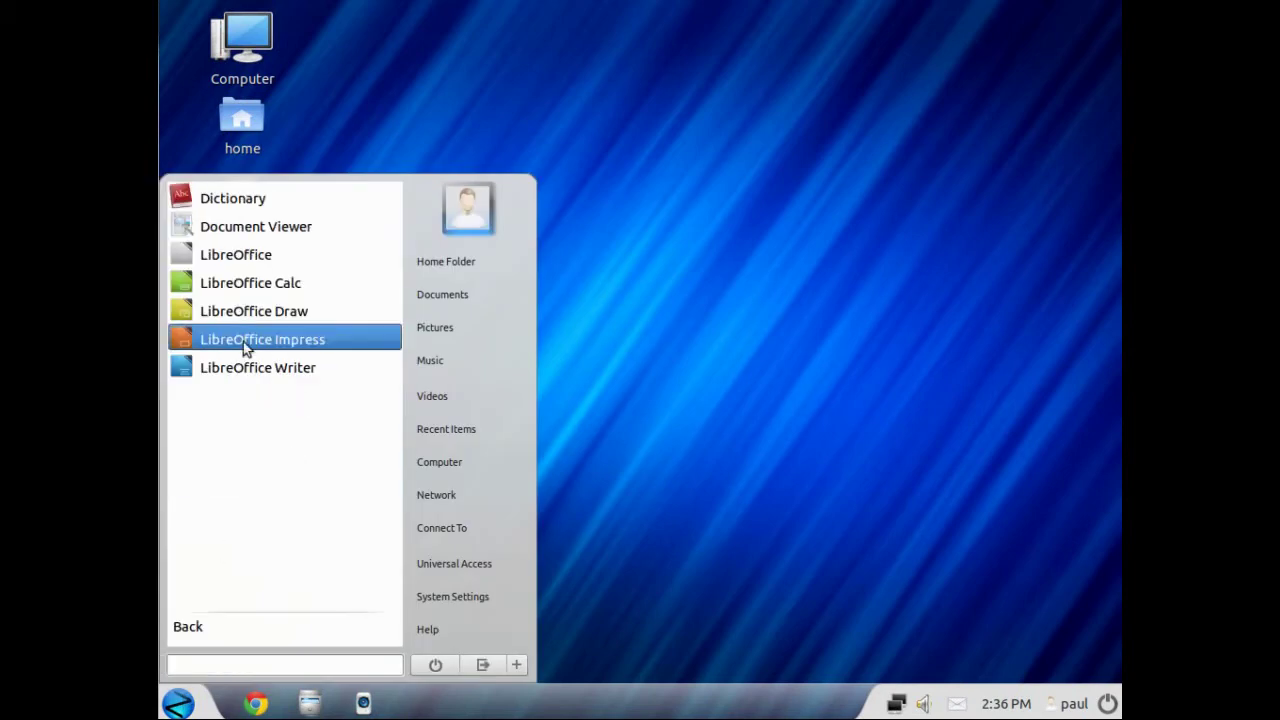
pyautogui.click(236, 627)
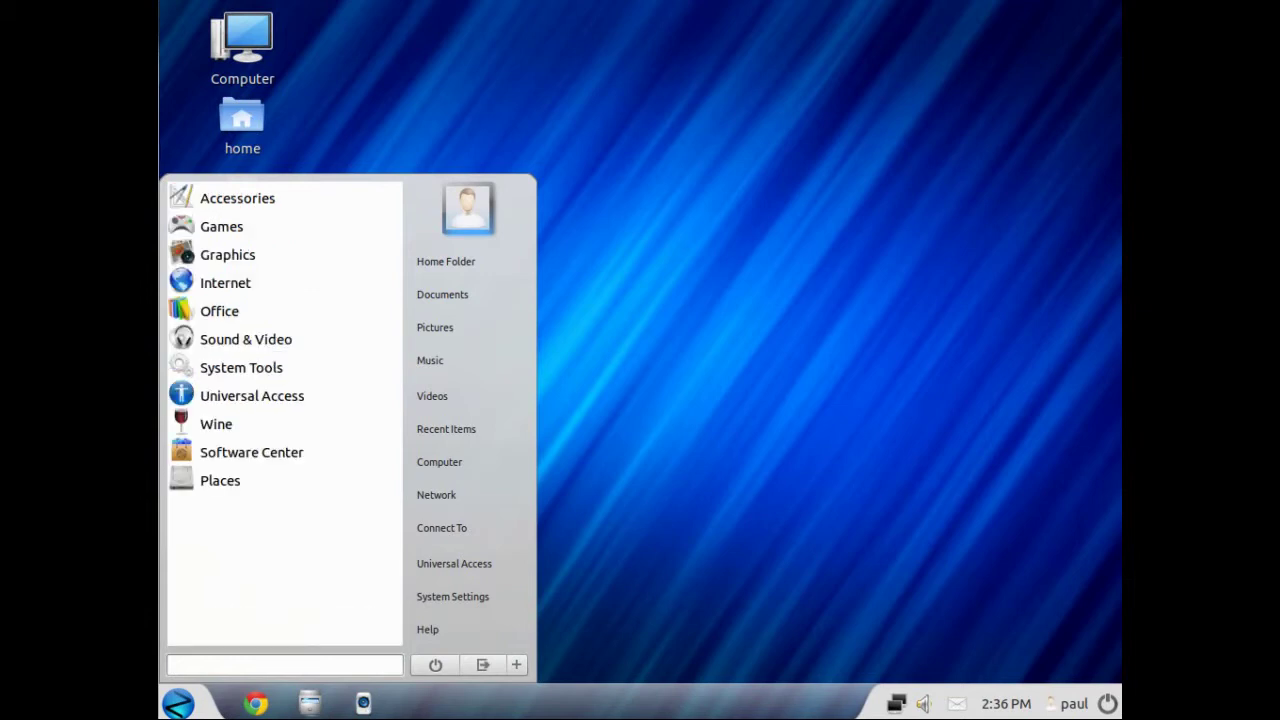
# Open OpenShot Video Editor from the Sound & Video applications, view its default project and close it.
pyautogui.click(274, 345)
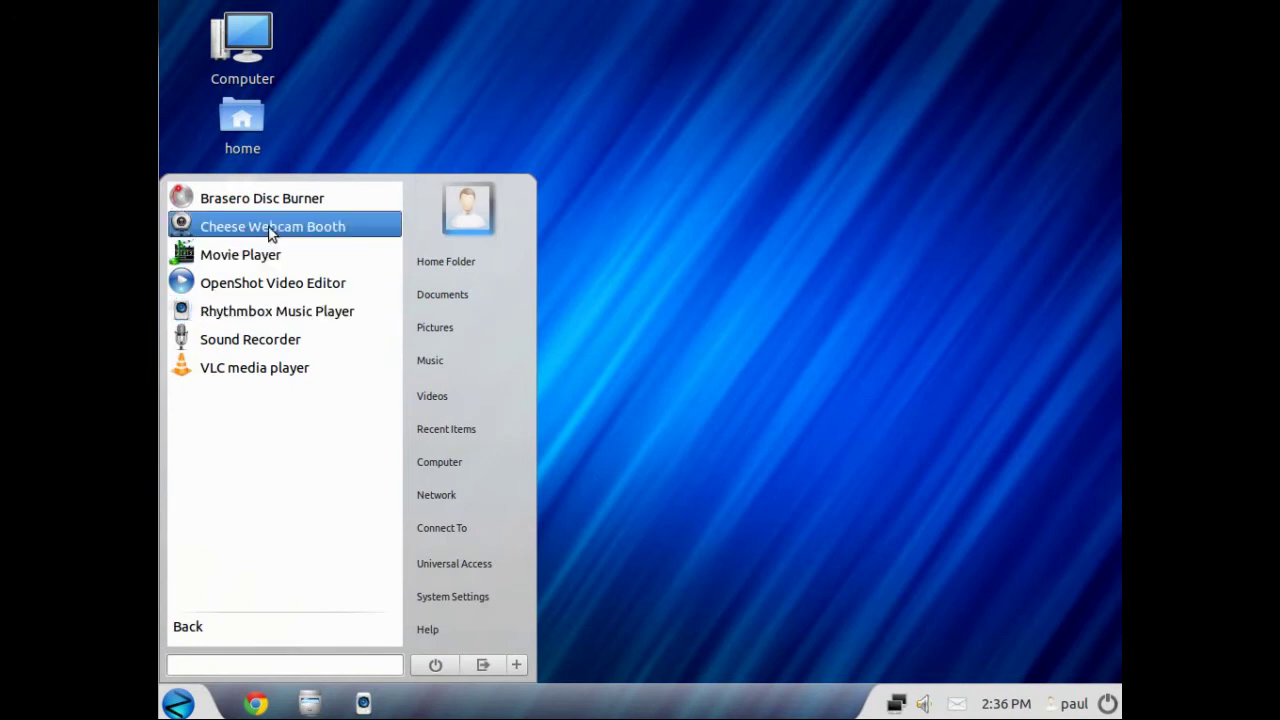
pyautogui.click(290, 283)
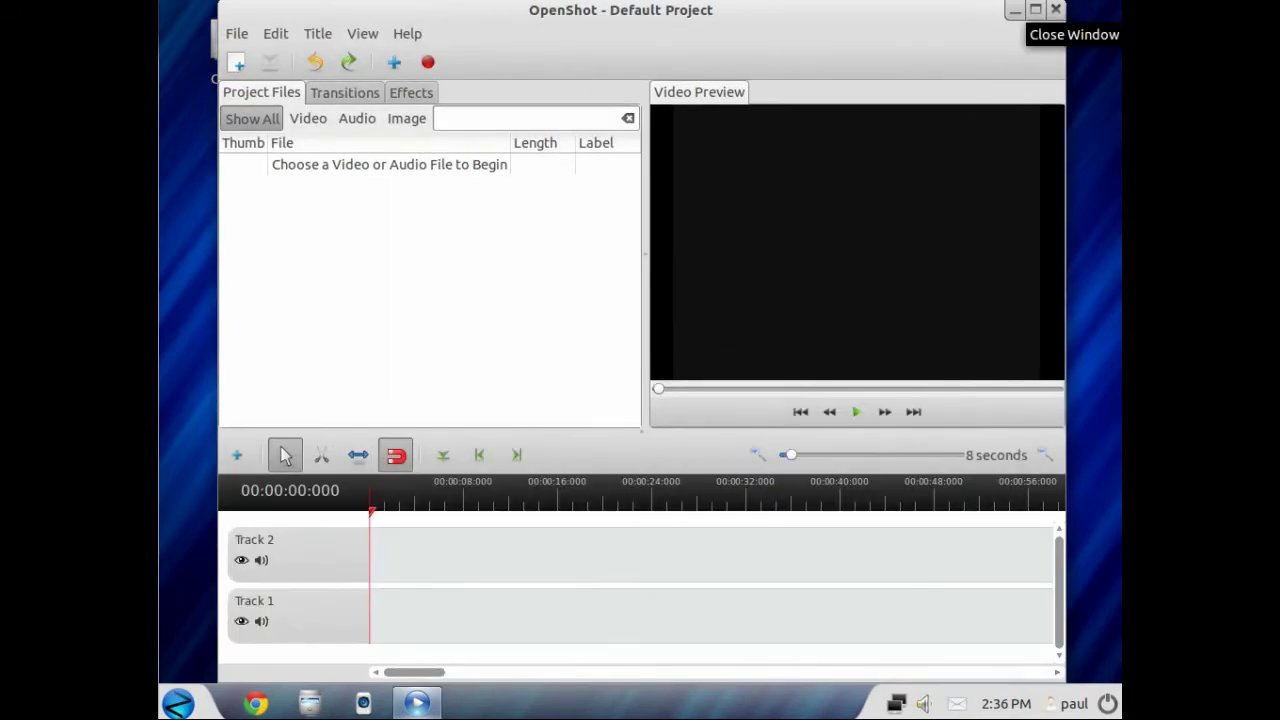
pyautogui.click(1055, 10)
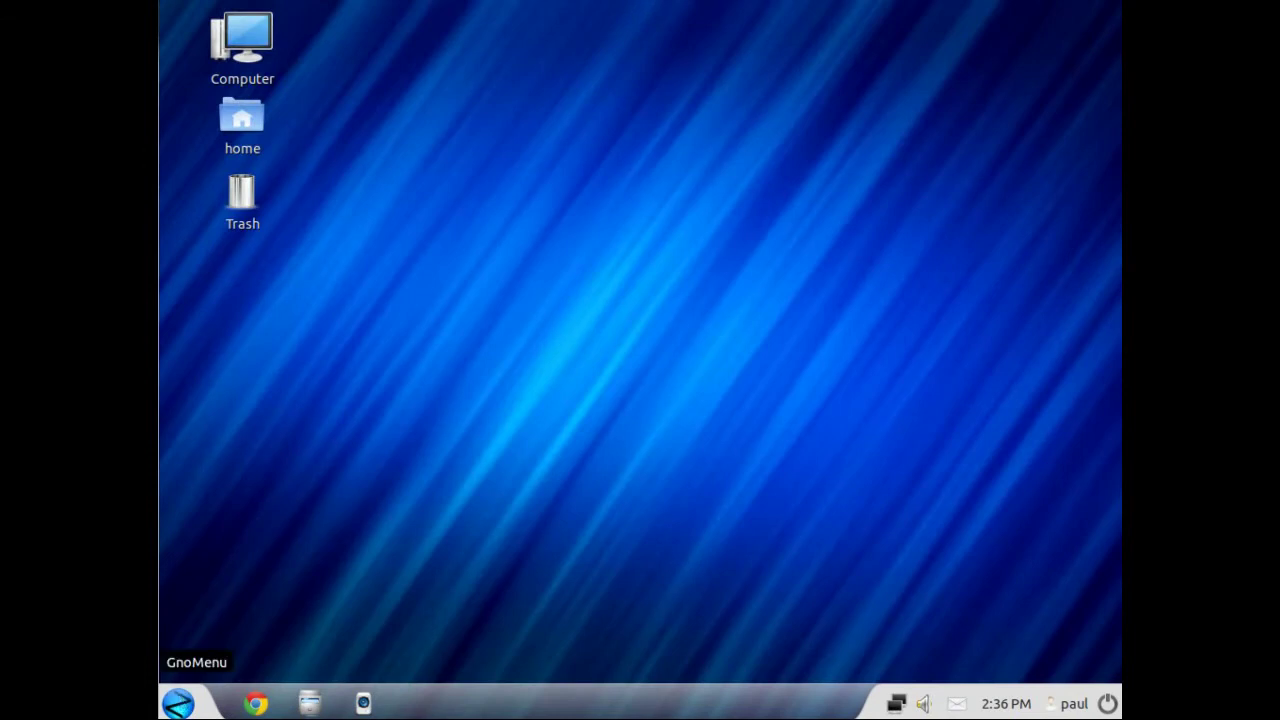
# Open Network Tools from the system administration applications, view the network device information and close it.
pyautogui.click(178, 703)
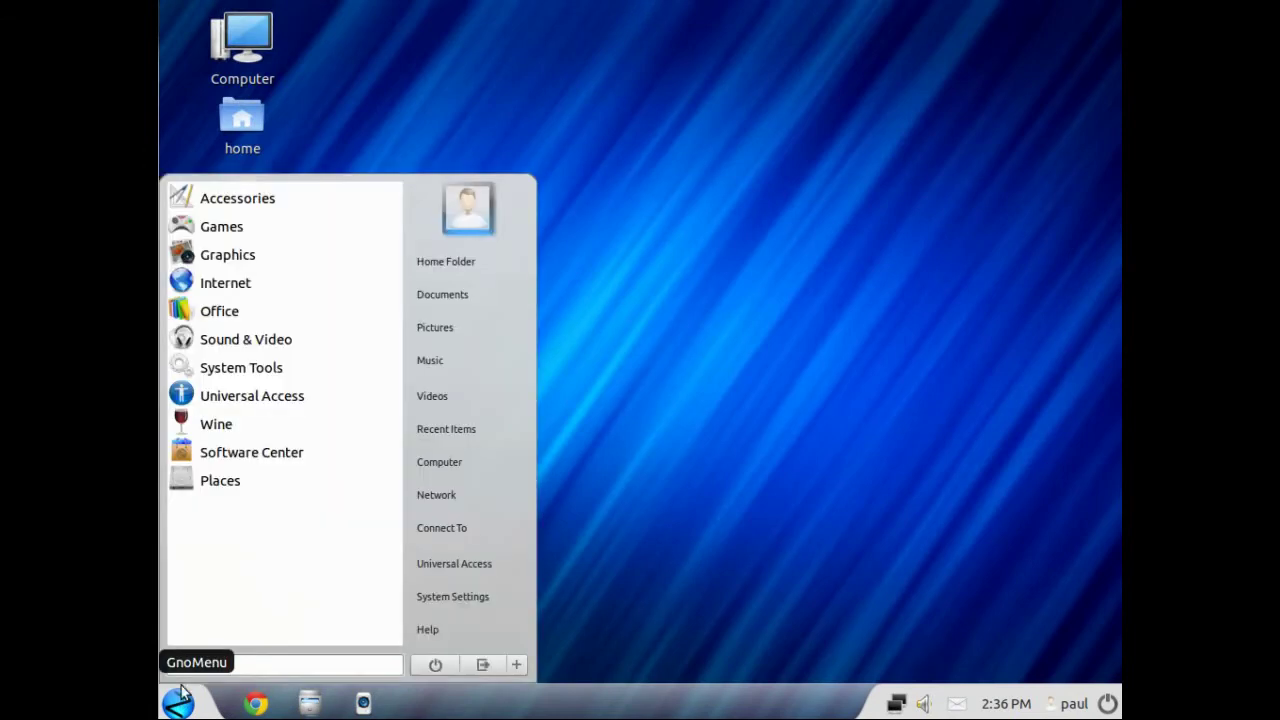
pyautogui.click(266, 369)
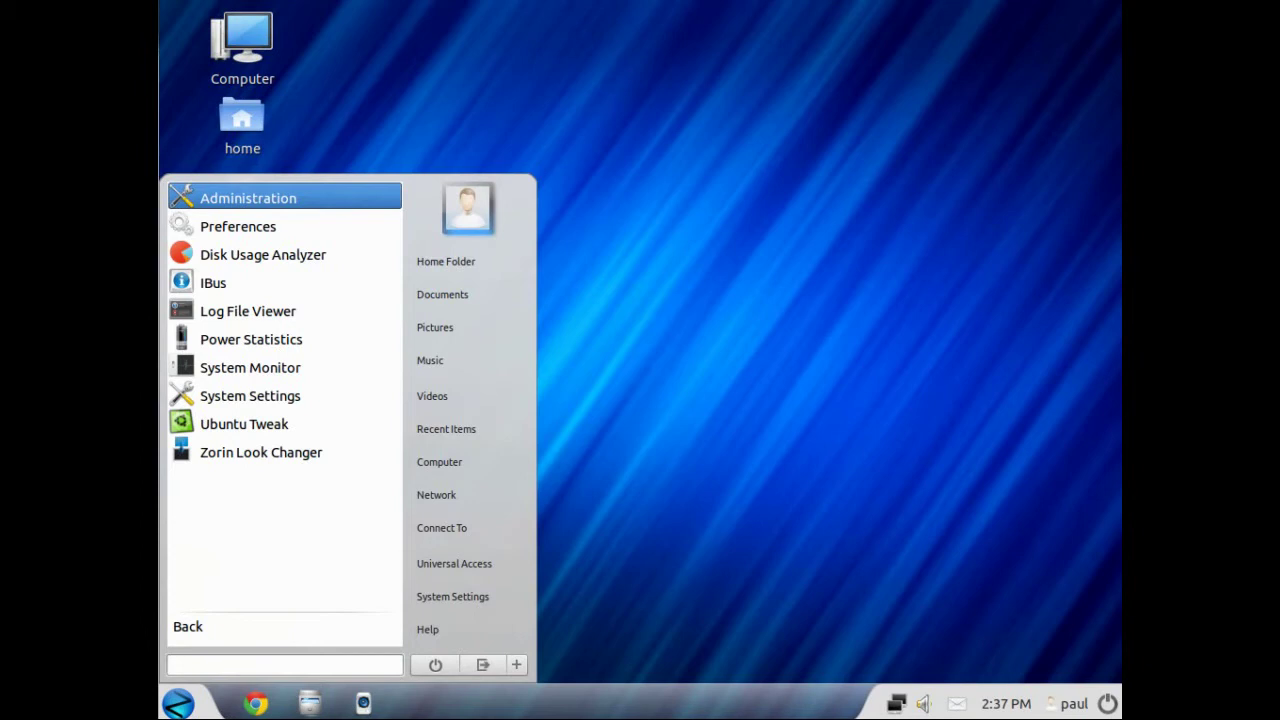
pyautogui.click(250, 198)
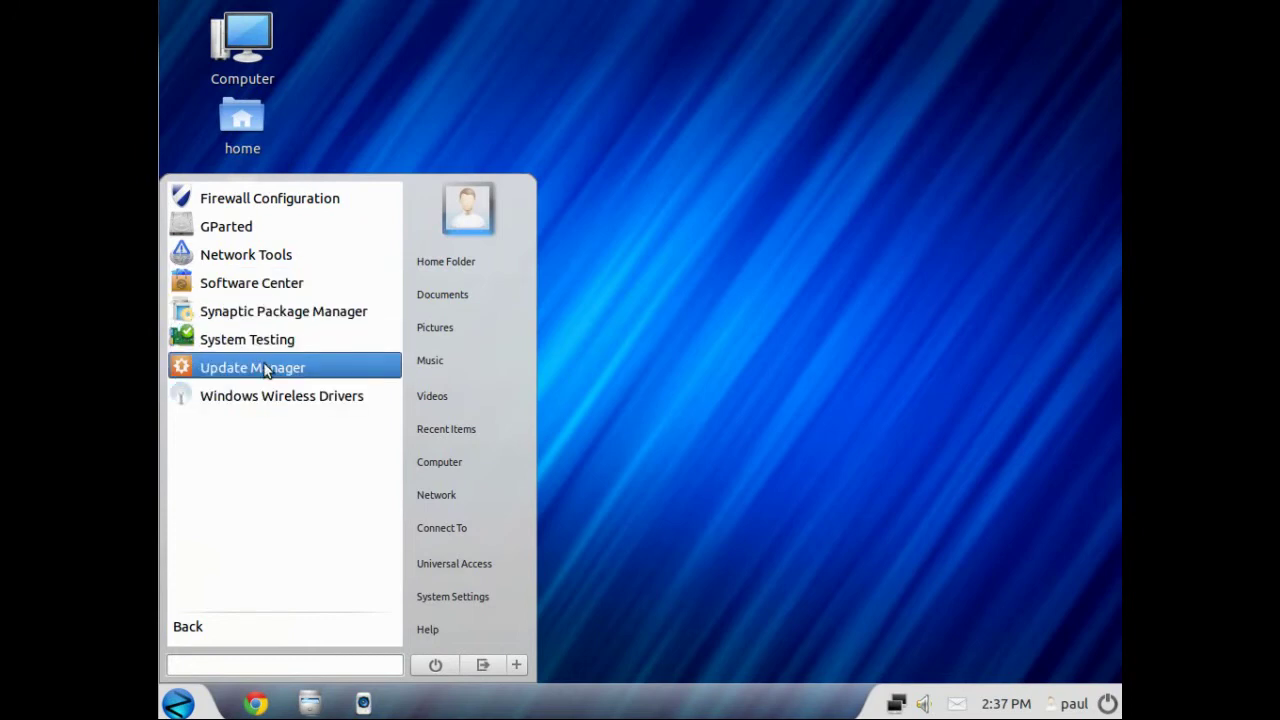
pyautogui.click(276, 258)
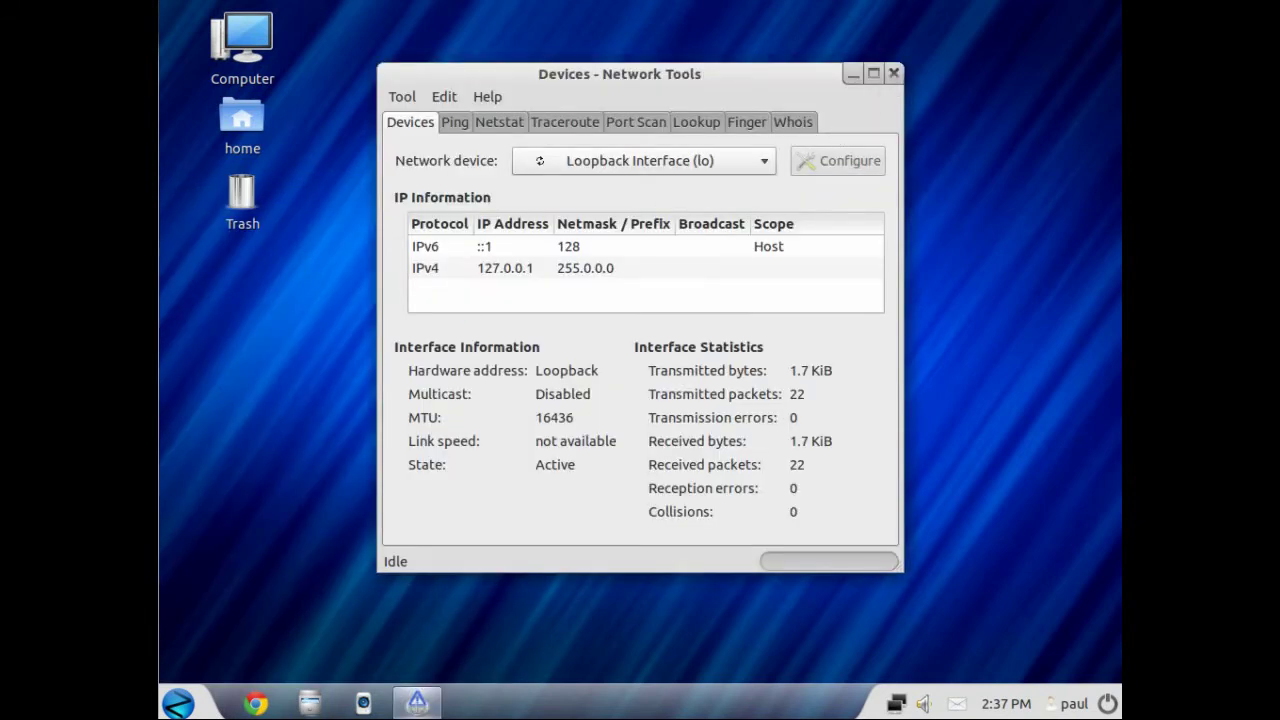
pyautogui.click(893, 73)
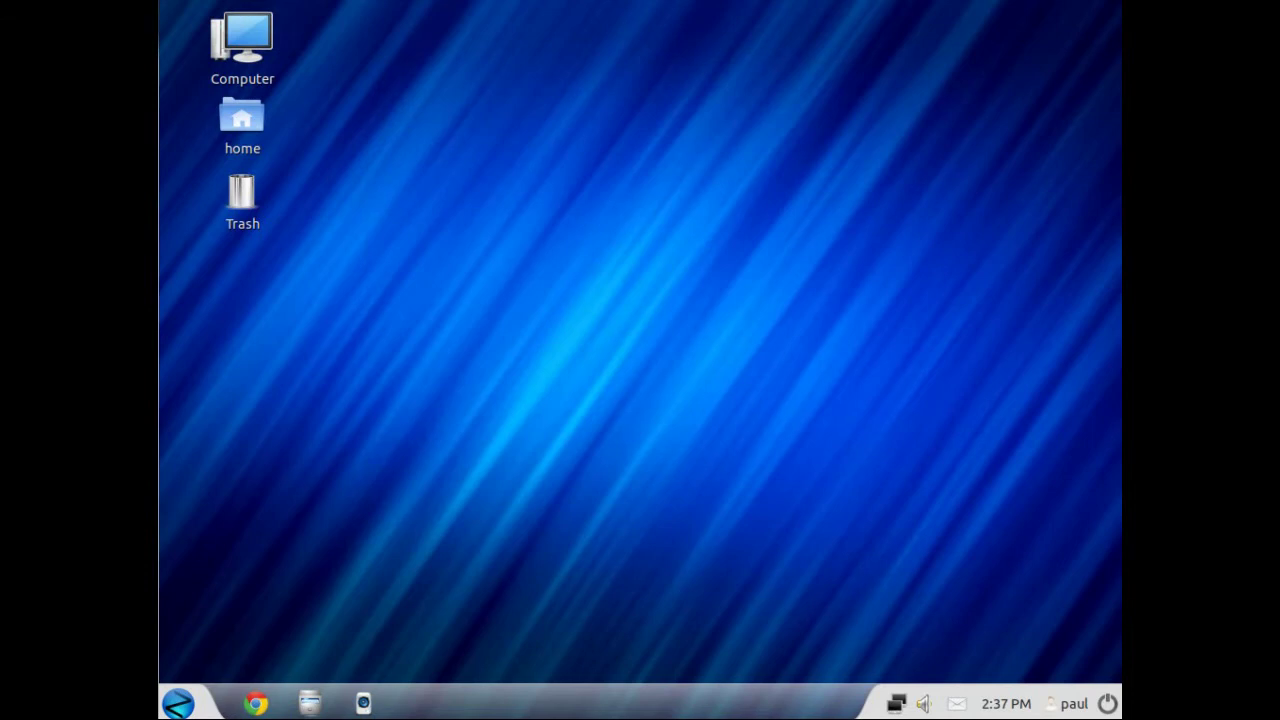
# Open Ubuntu Tweak from the System Tools, examine its Overview, Tweaks, Admins and Janitor sections, and close it.
pyautogui.click(178, 703)
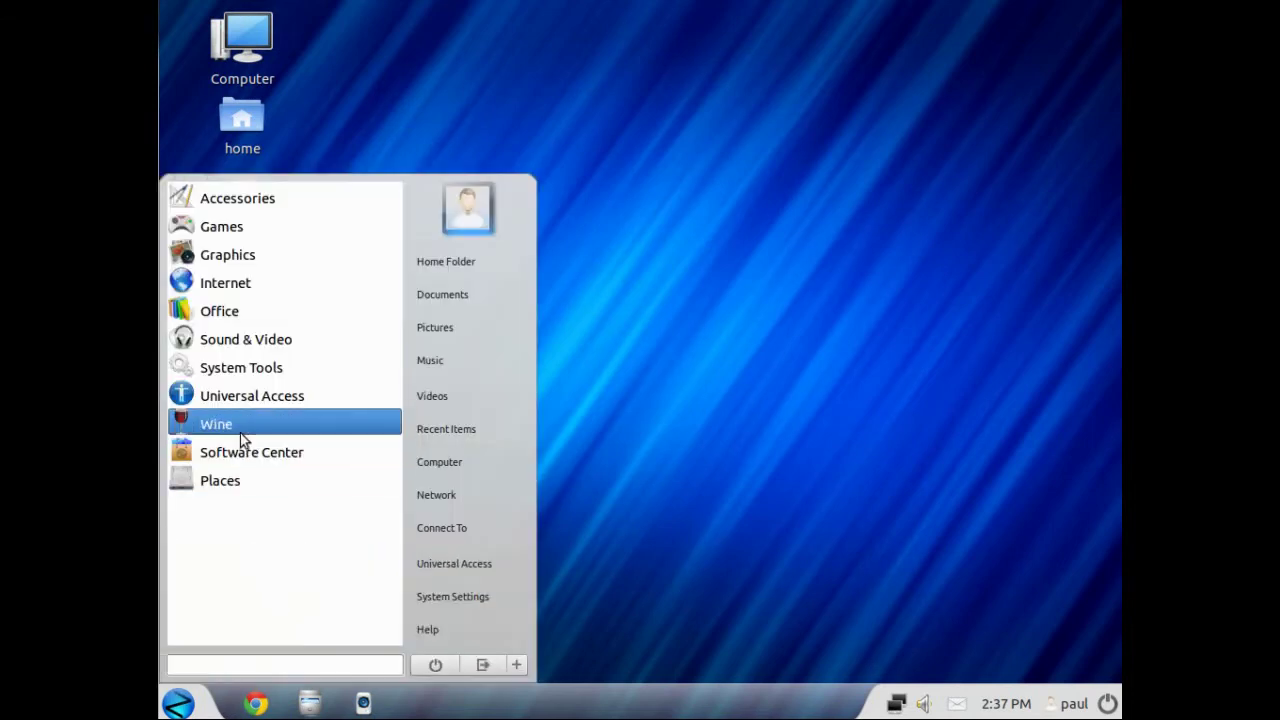
pyautogui.click(241, 367)
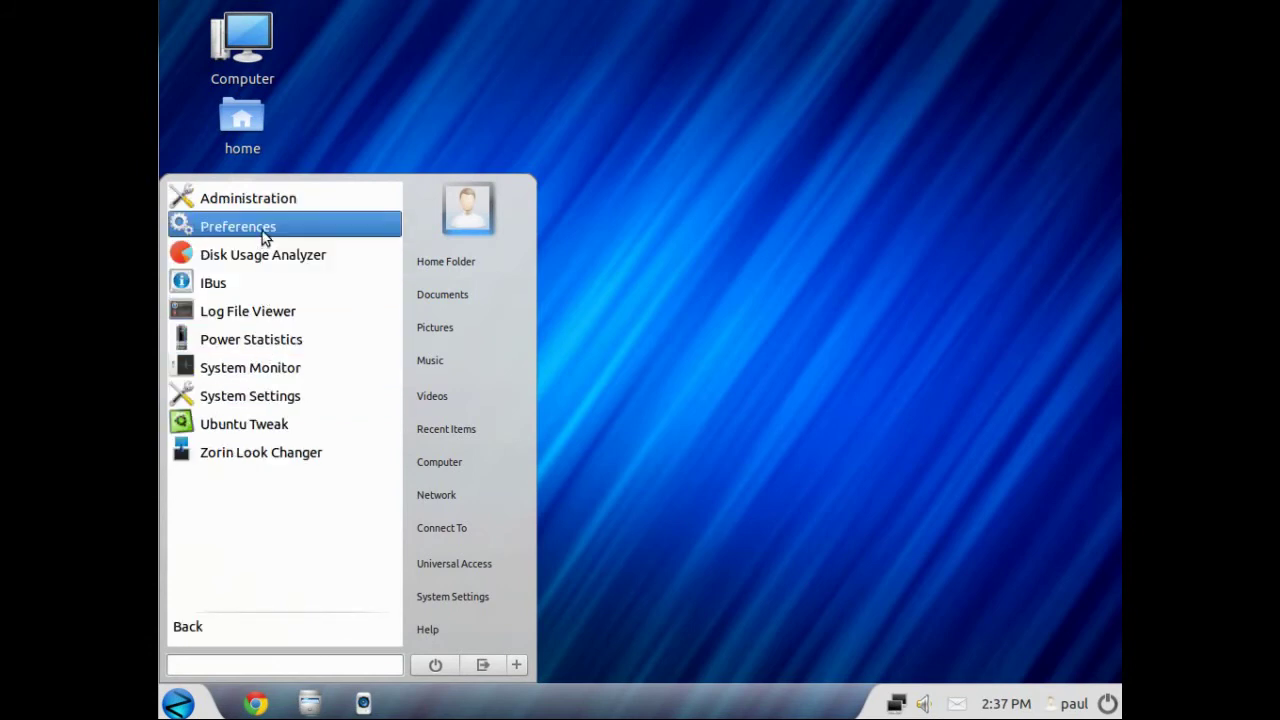
pyautogui.click(264, 425)
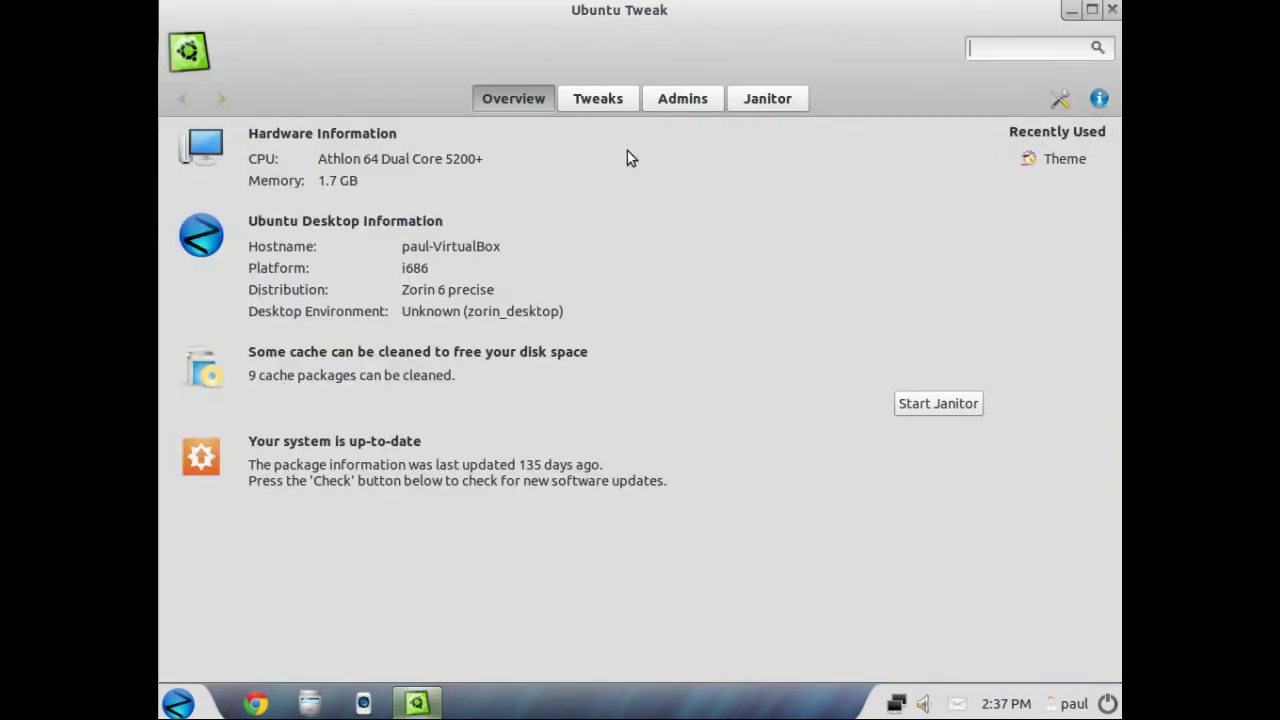
pyautogui.click(608, 104)
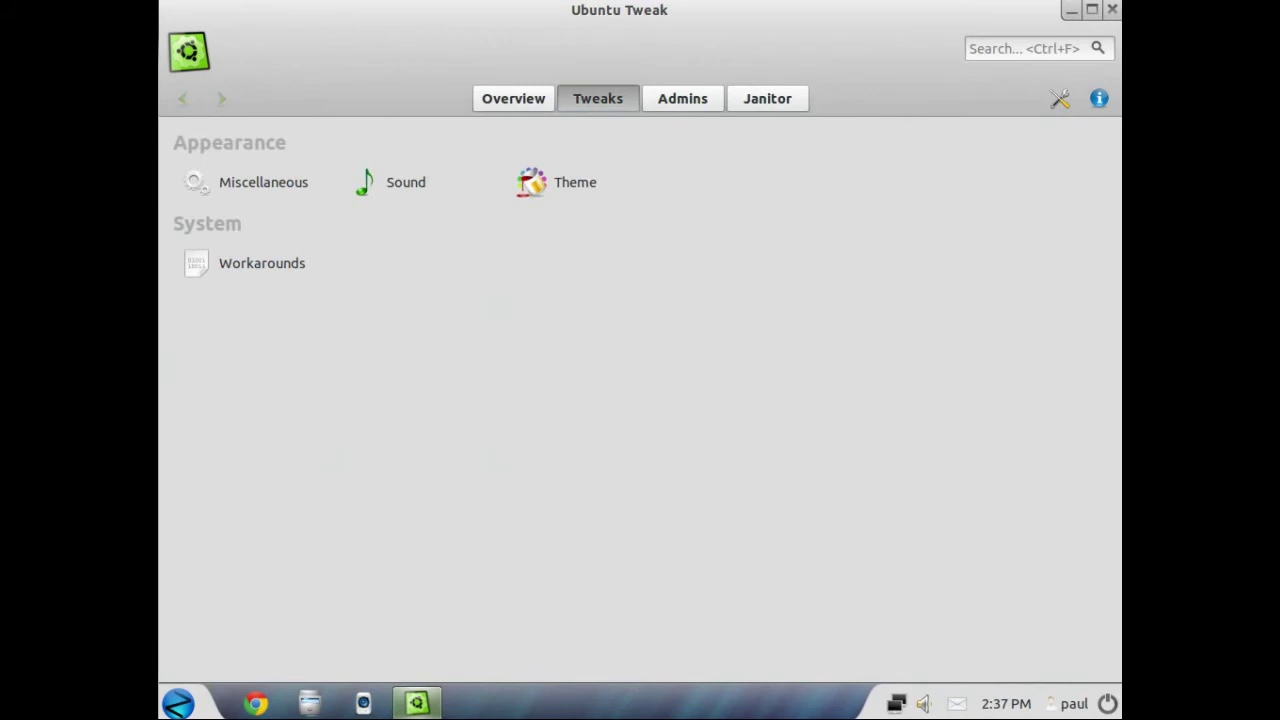
pyautogui.click(665, 99)
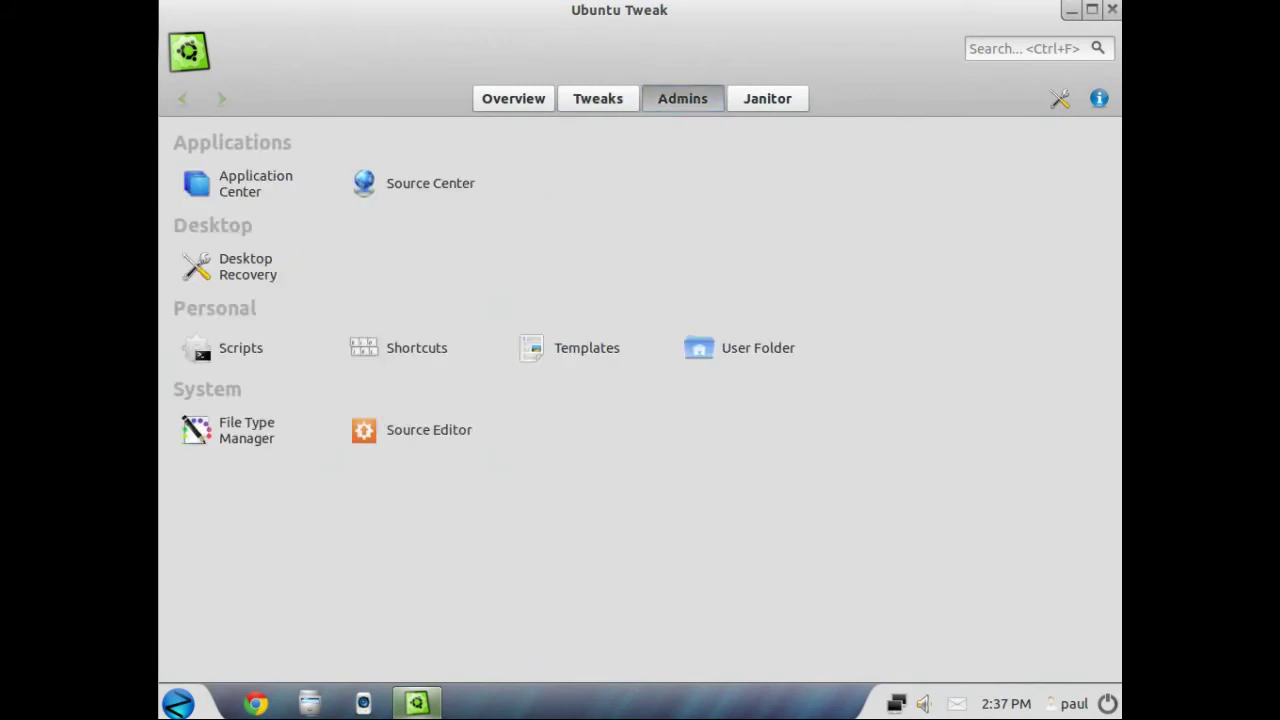
pyautogui.click(771, 103)
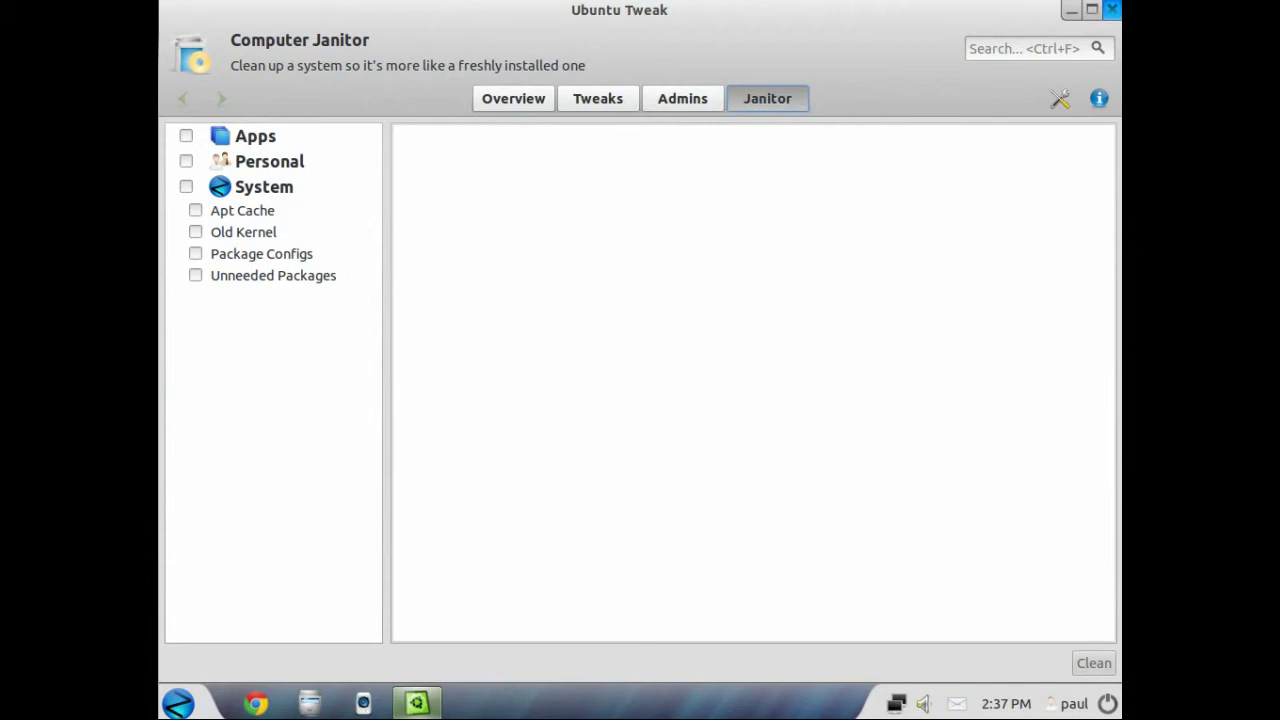
pyautogui.click(1111, 10)
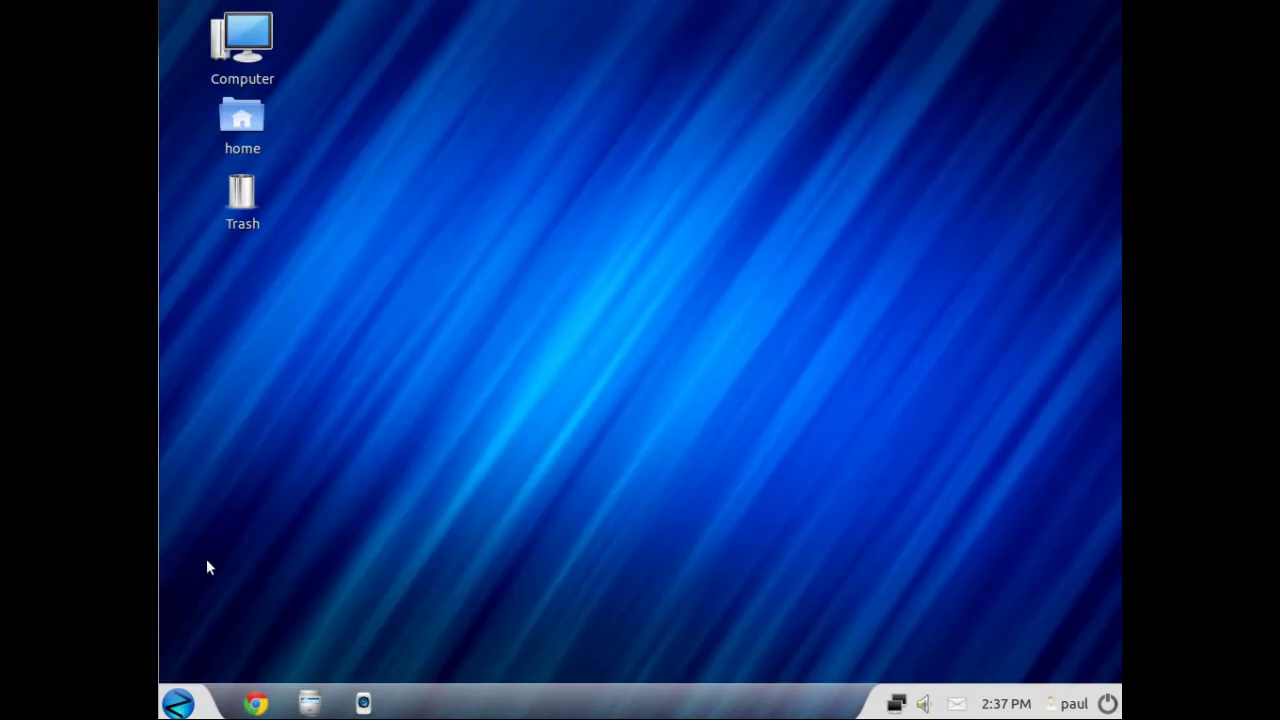
# Open the Software Center to view its featured and top-rated applications.
pyautogui.click(178, 703)
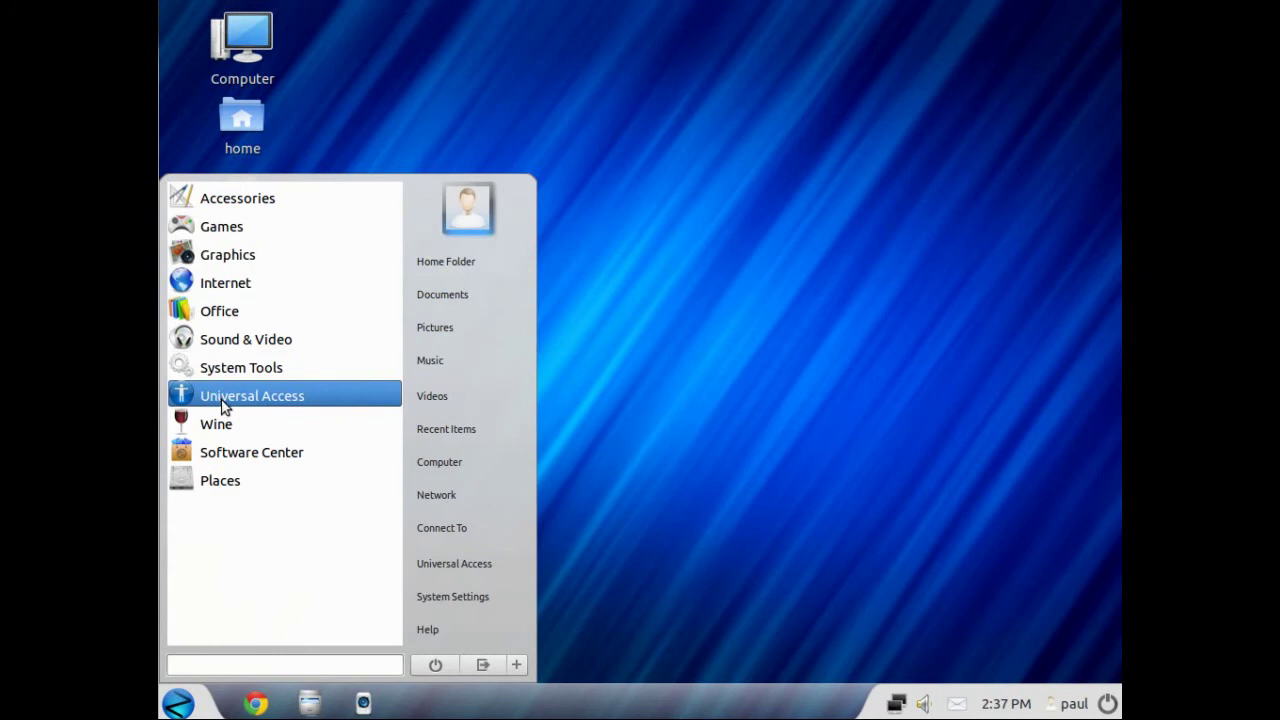
pyautogui.click(229, 463)
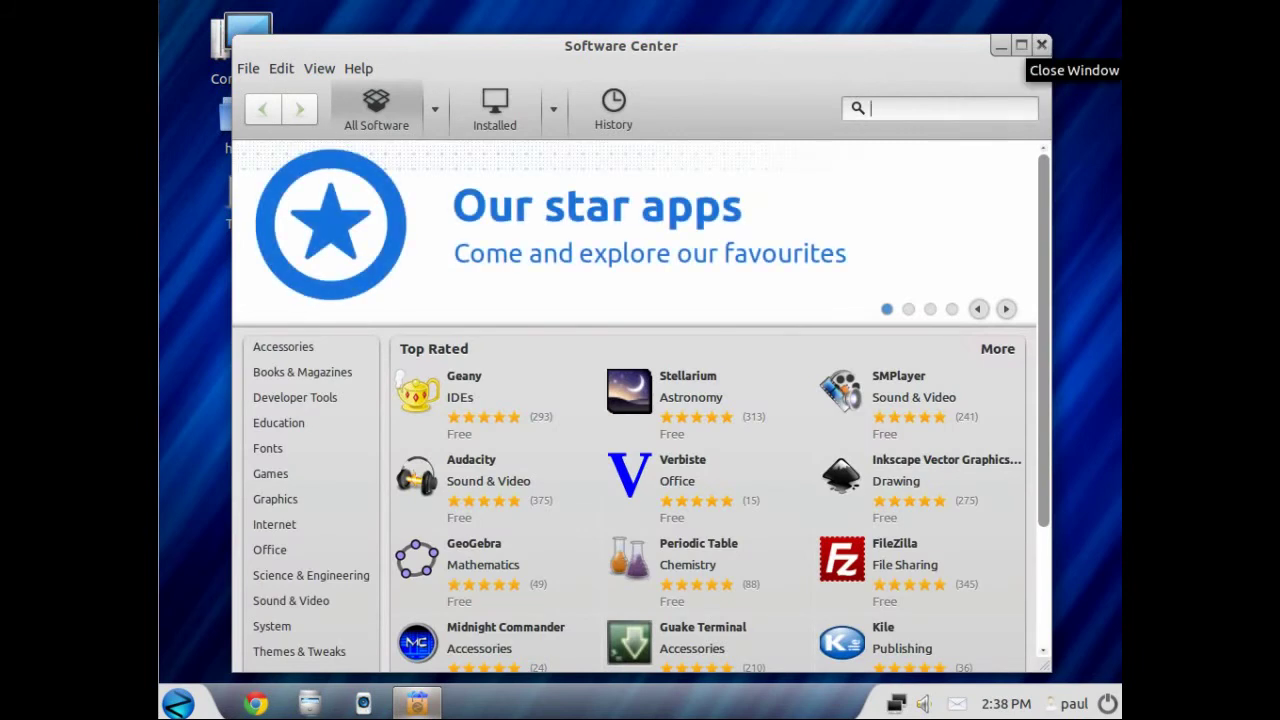
# Close the Software Center, and start Google Chrome with the default-browser option kept to view its sign-in page before closing it.
pyautogui.click(1041, 45)
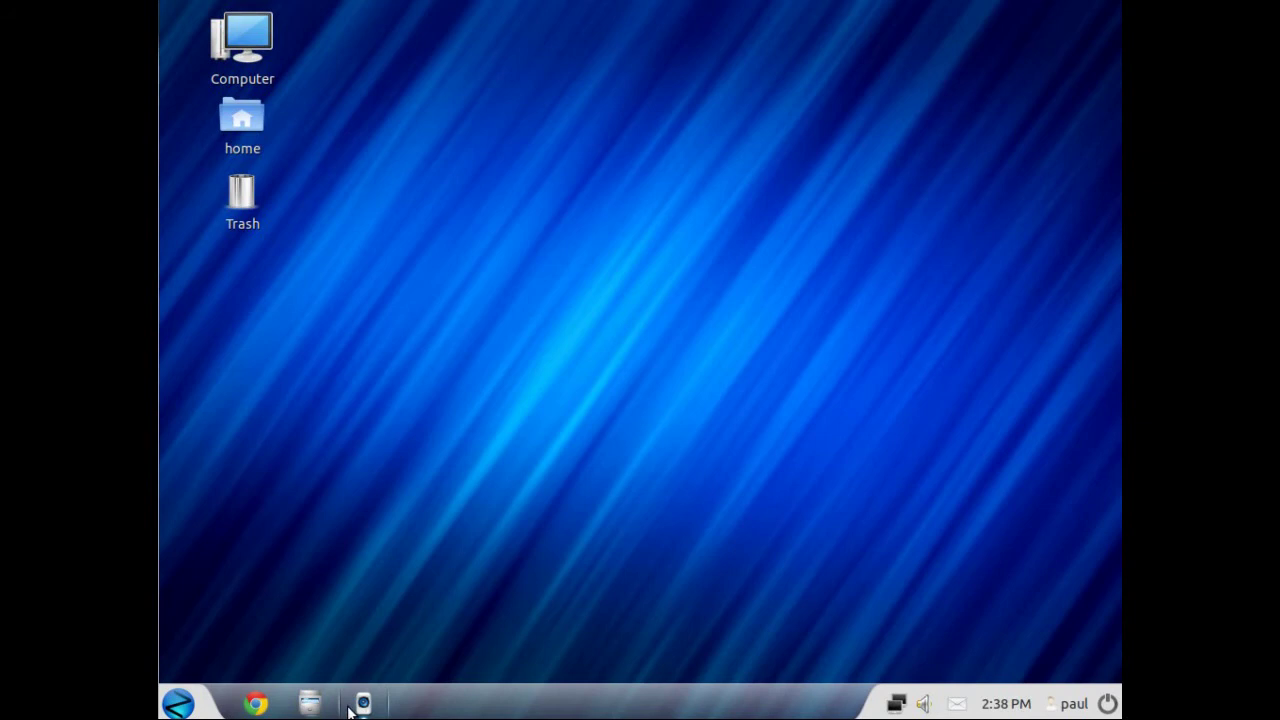
pyautogui.click(256, 704)
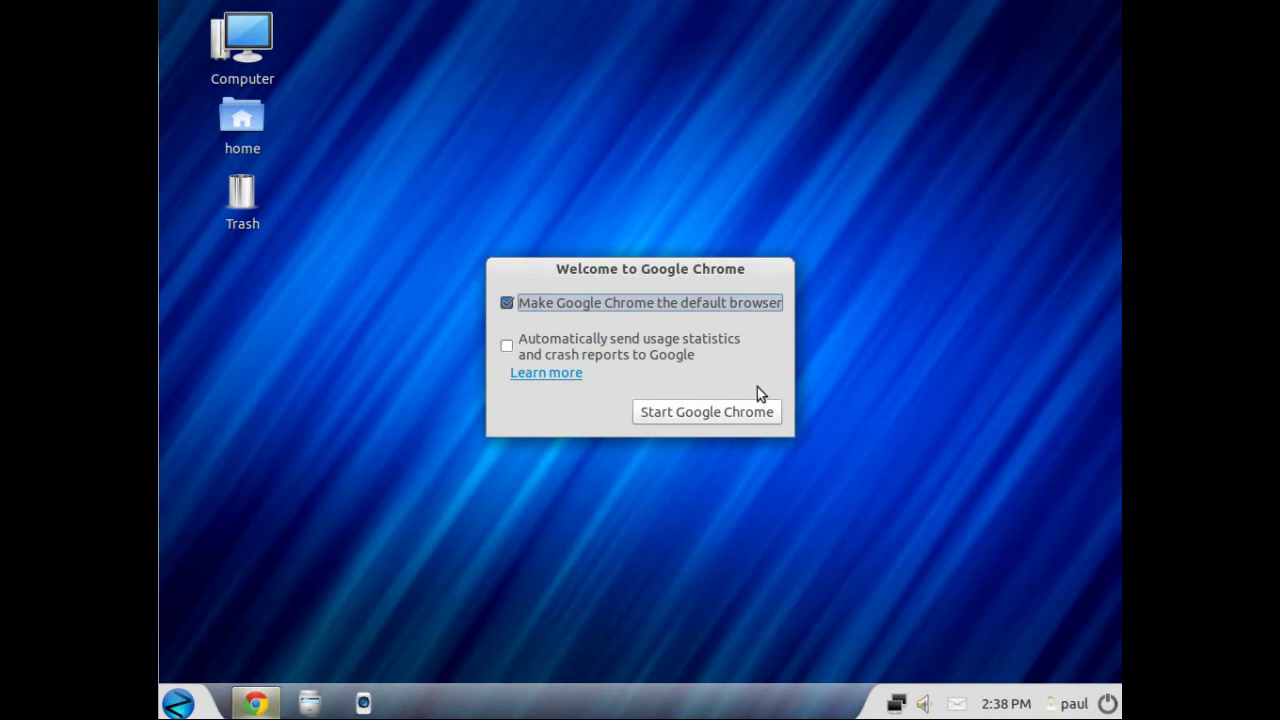
pyautogui.click(755, 411)
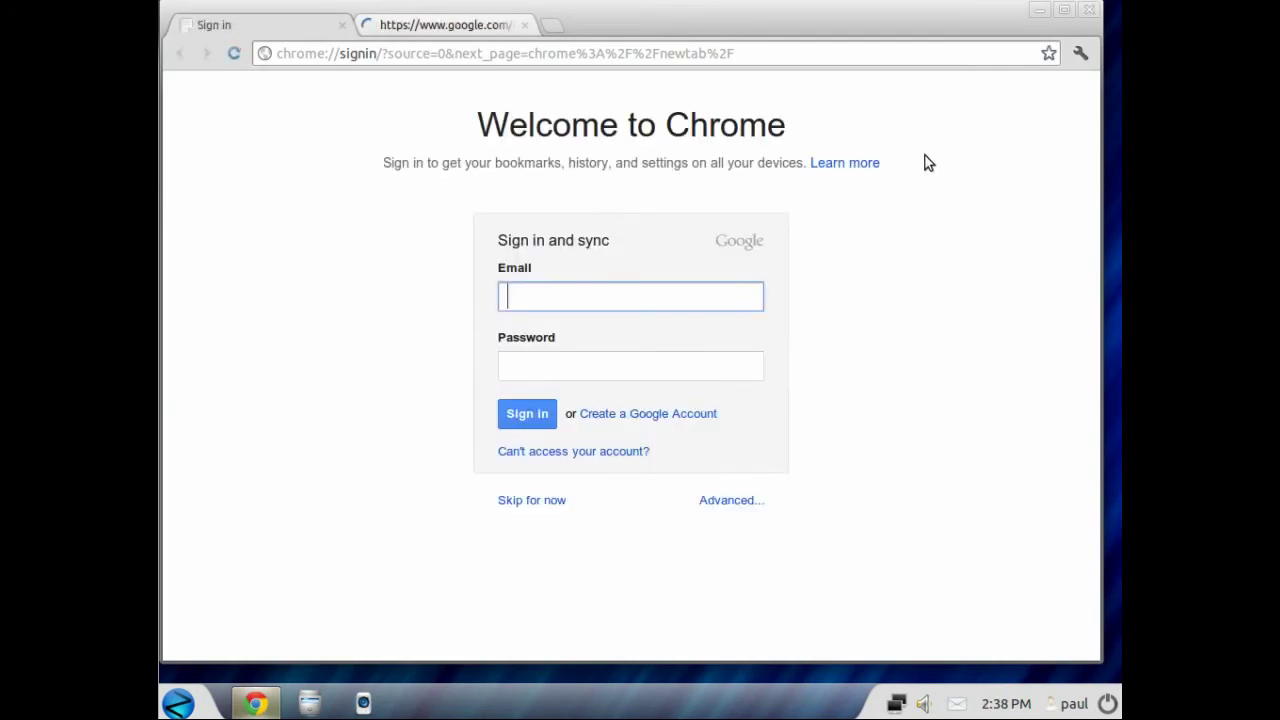
pyautogui.click(1089, 10)
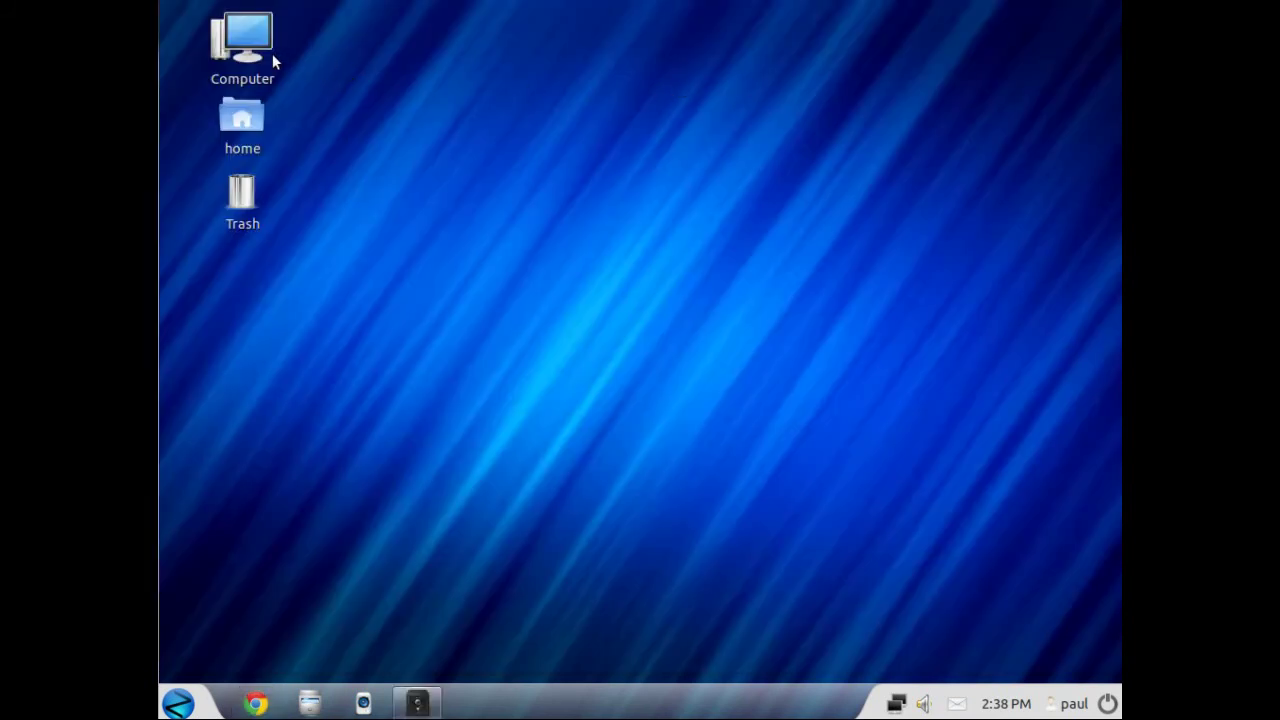
# Open Computer from the desktop, view its drives and the Home folder's contents, and close the file manager.
pyautogui.click(242, 42)
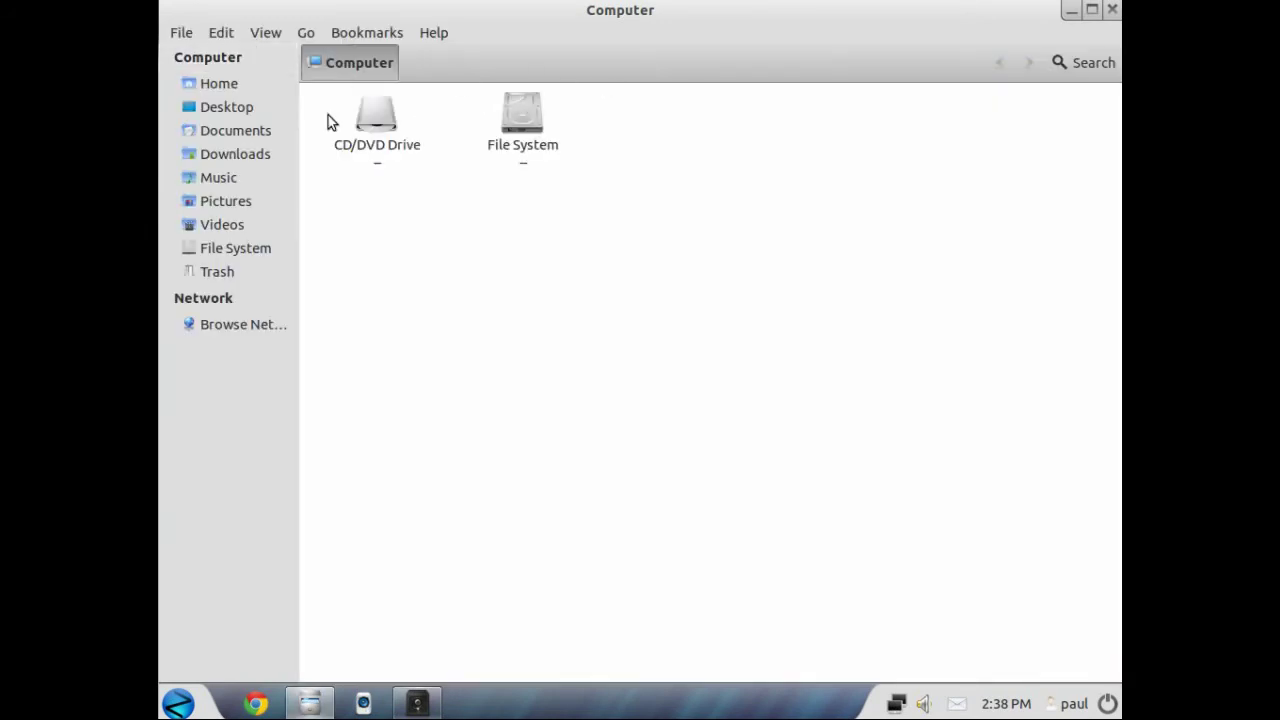
pyautogui.click(236, 85)
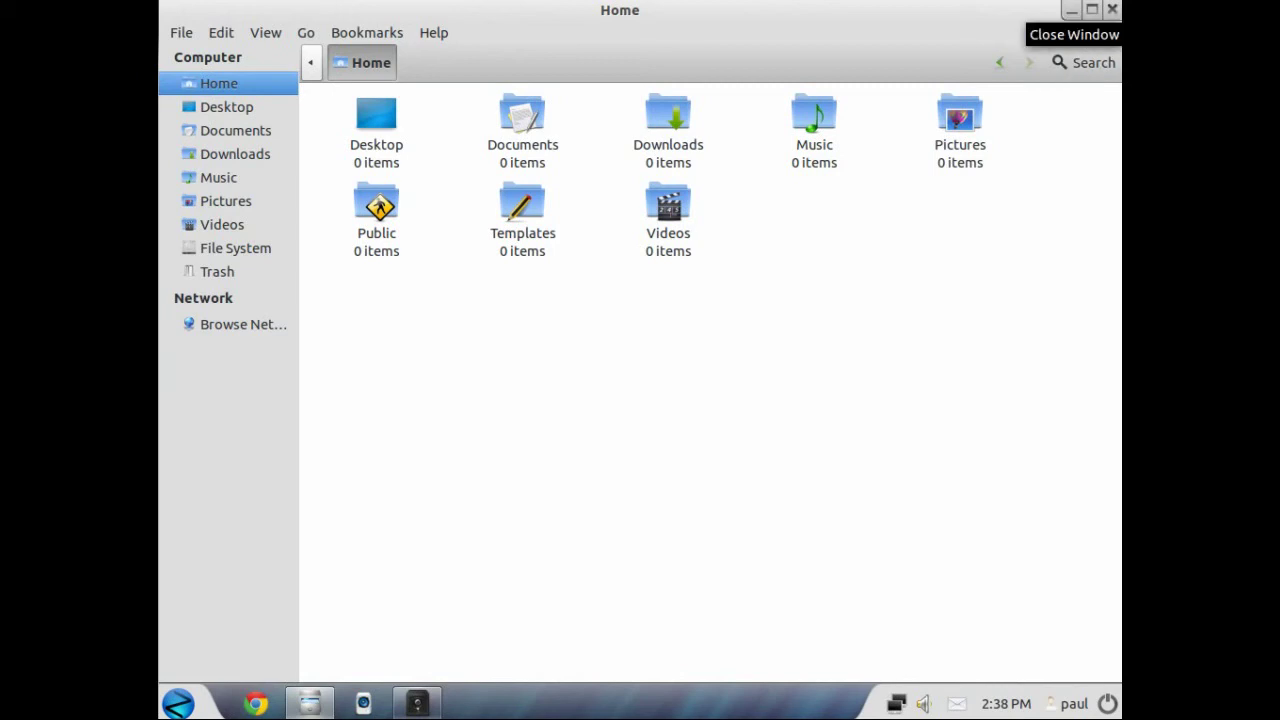
pyautogui.click(1112, 10)
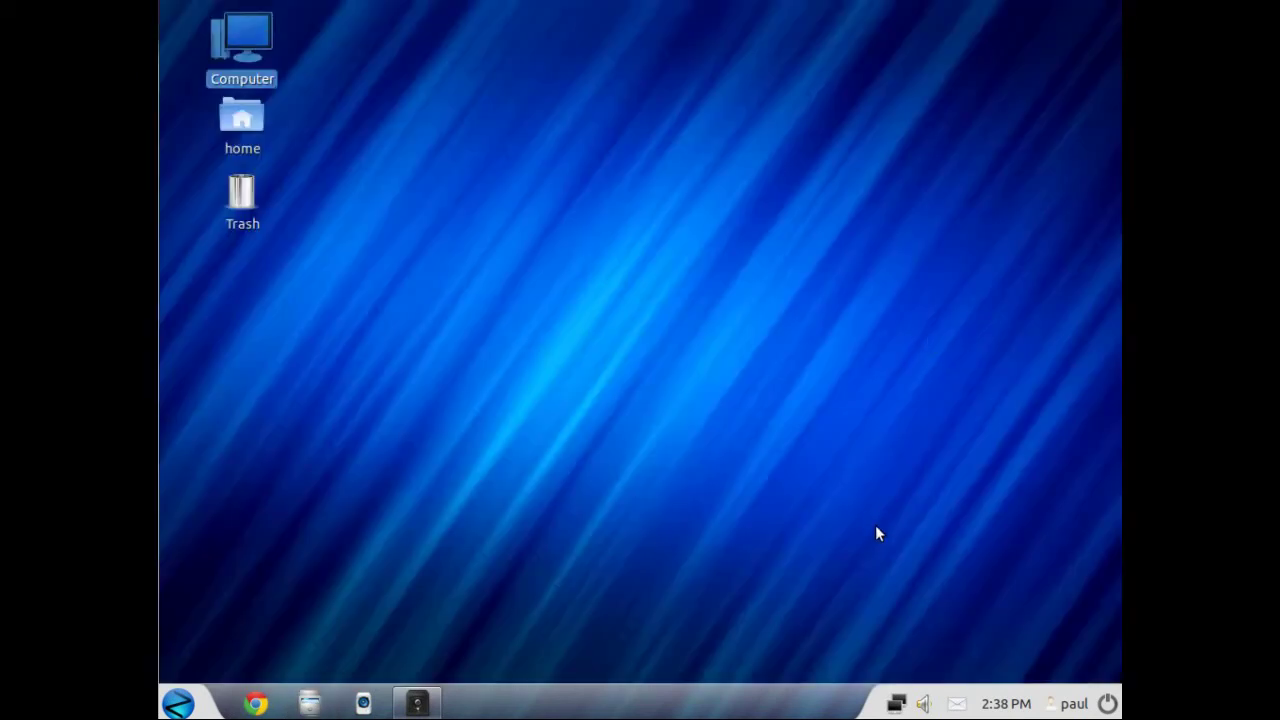
# Open System Settings, view the Personal, Hardware and System categories, and close it.
pyautogui.click(1107, 703)
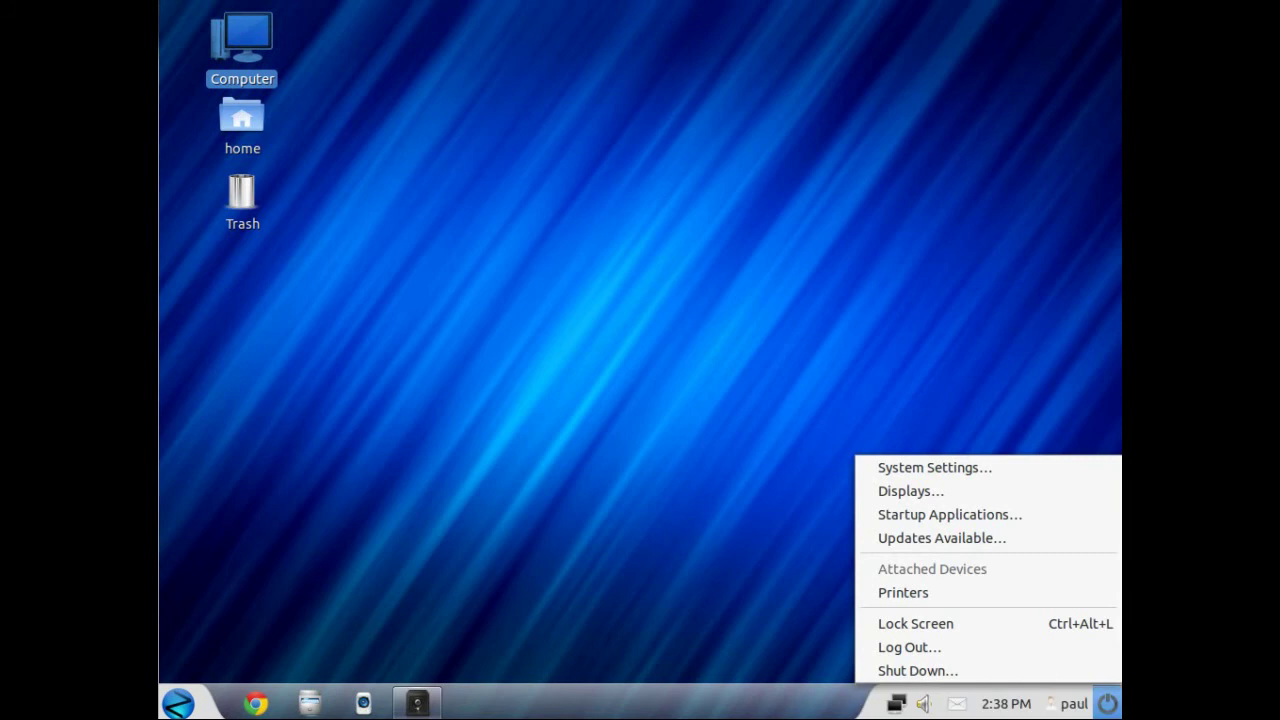
pyautogui.click(1006, 491)
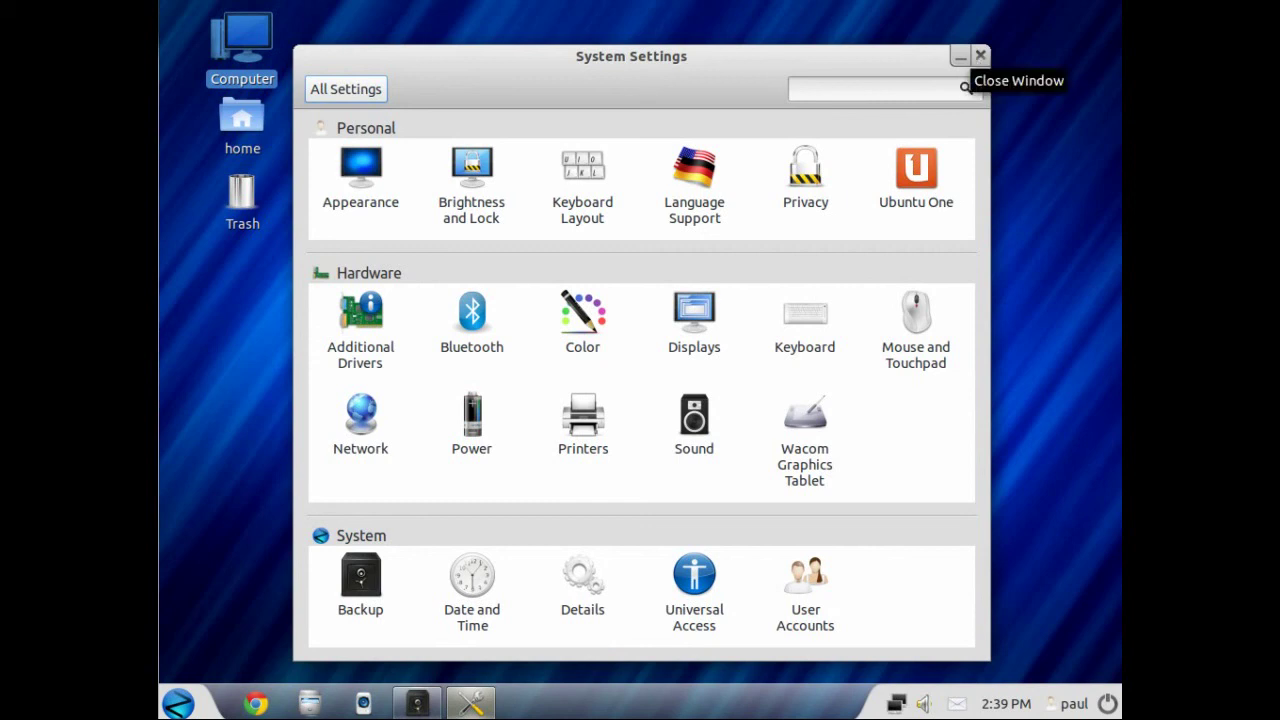
pyautogui.click(980, 55)
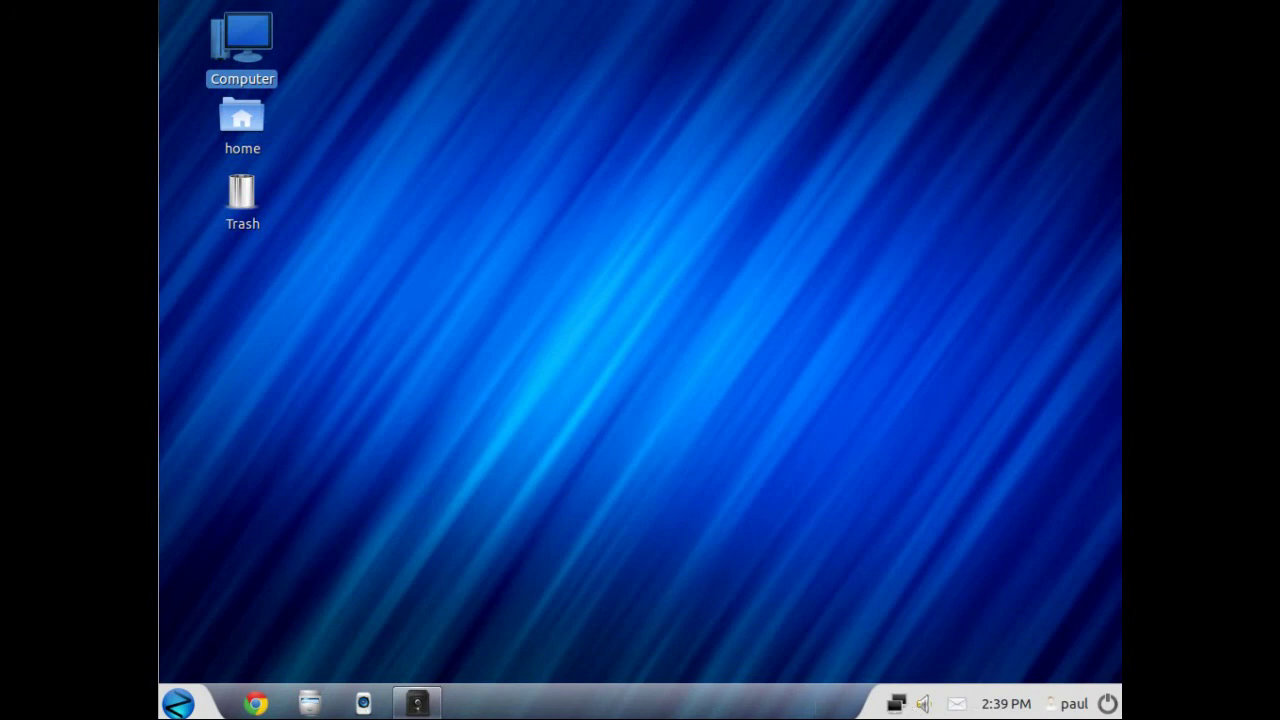
# Open the dock's Awn Settings, examine the Preferences, Task Manager, Applets, Themes and Advanced sections, and close it.
pyautogui.rightClick(816, 707)
pyautogui.click(845, 638)
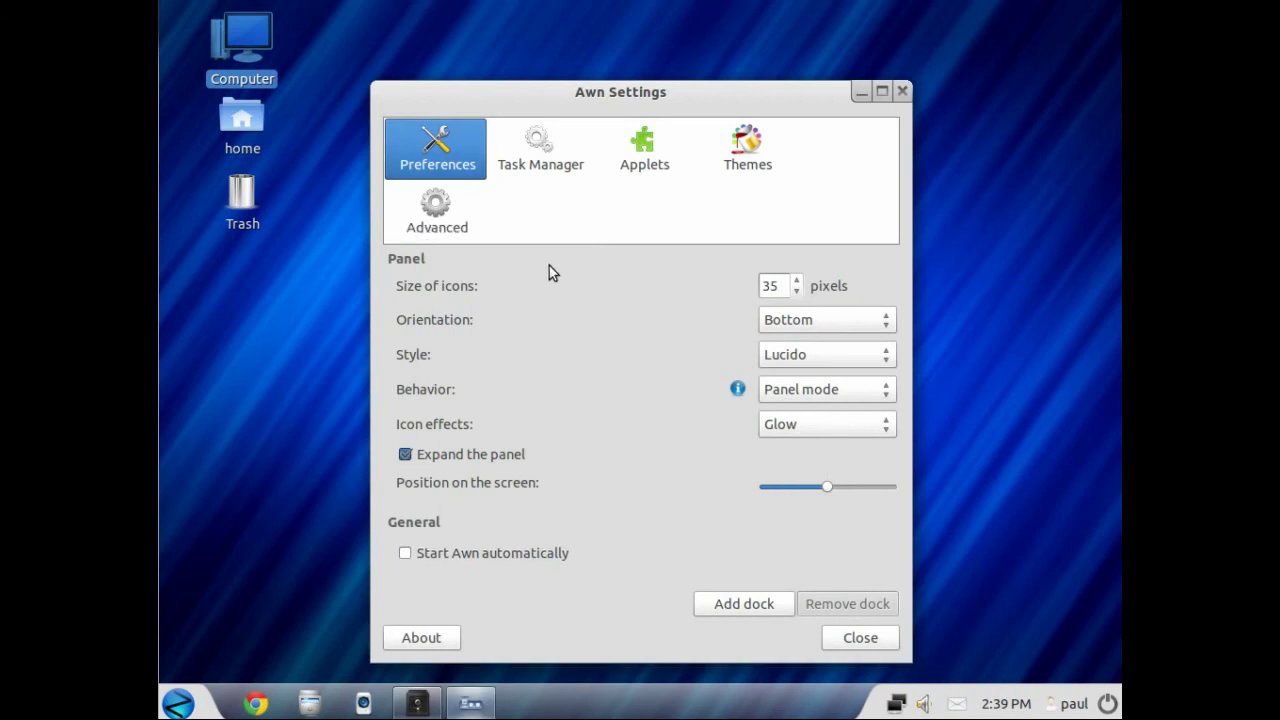
pyautogui.click(546, 163)
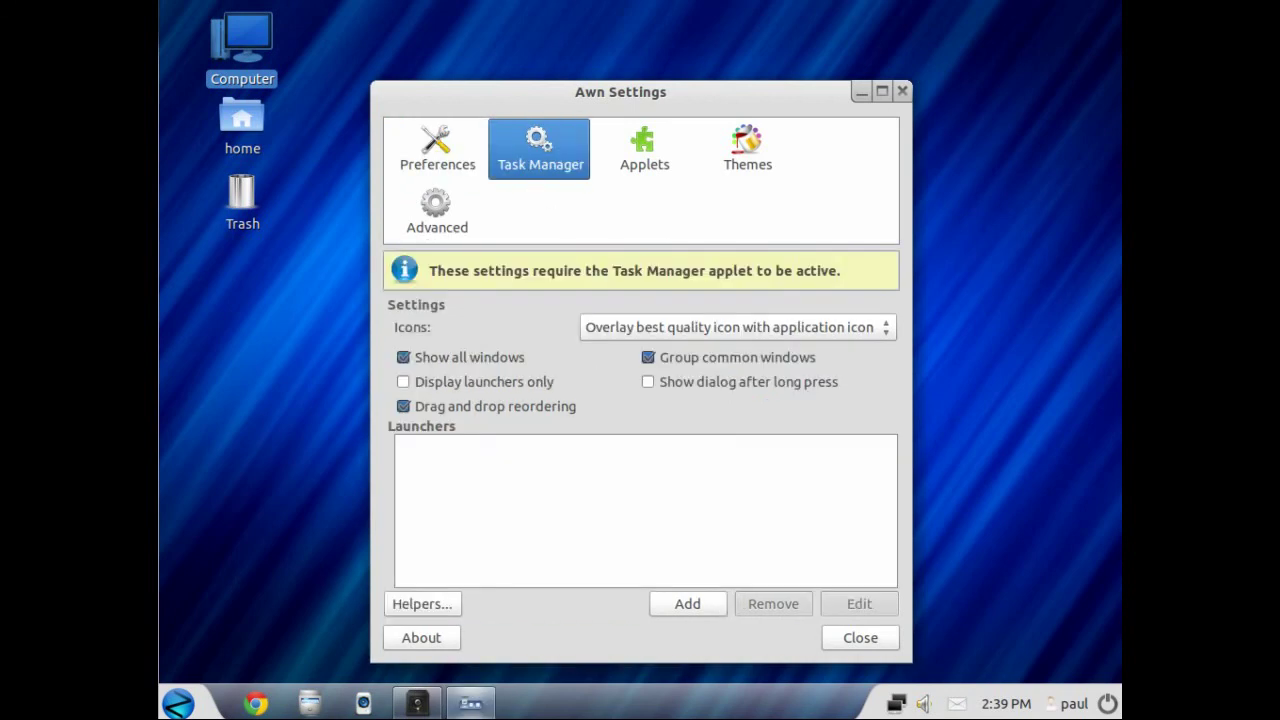
pyautogui.click(648, 163)
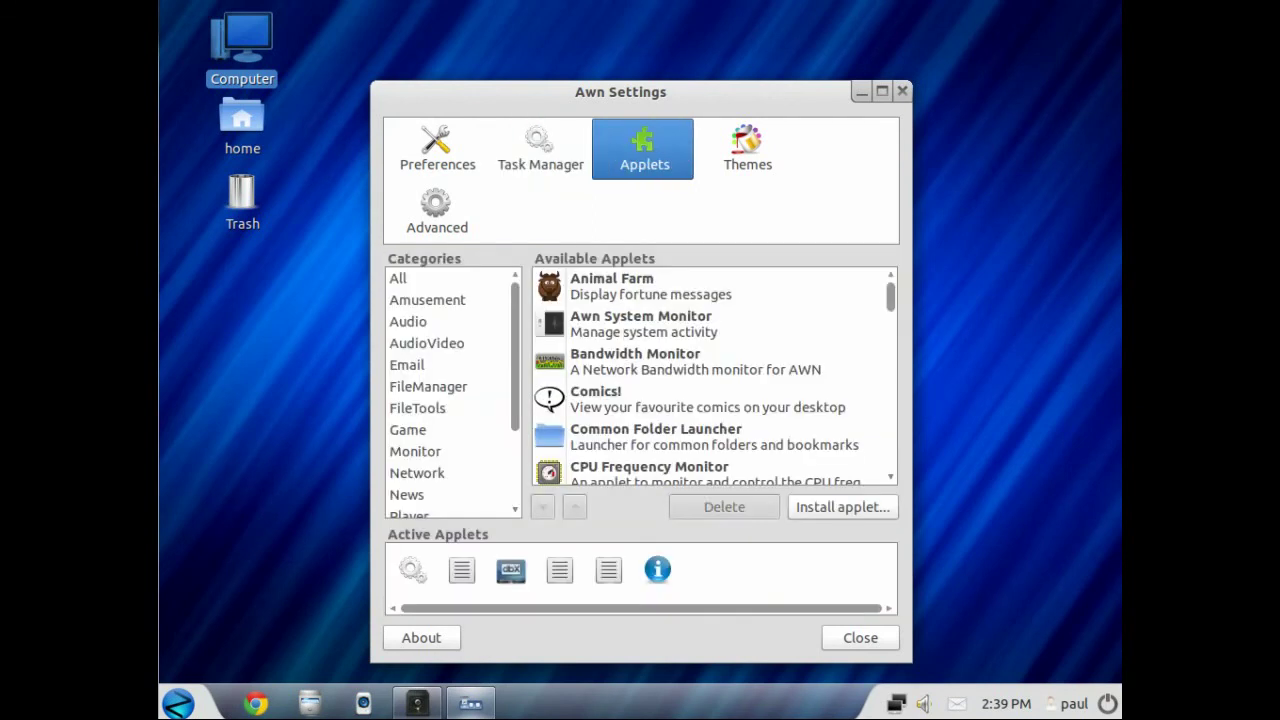
pyautogui.click(758, 170)
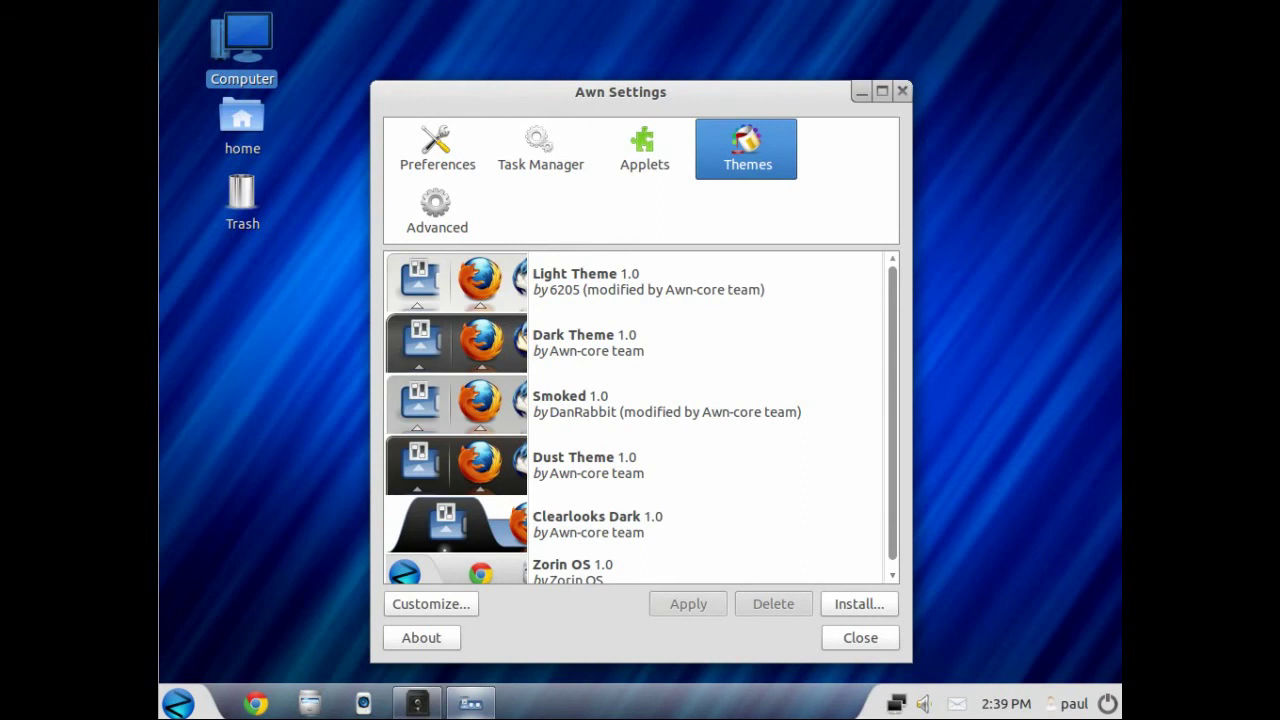
pyautogui.click(450, 210)
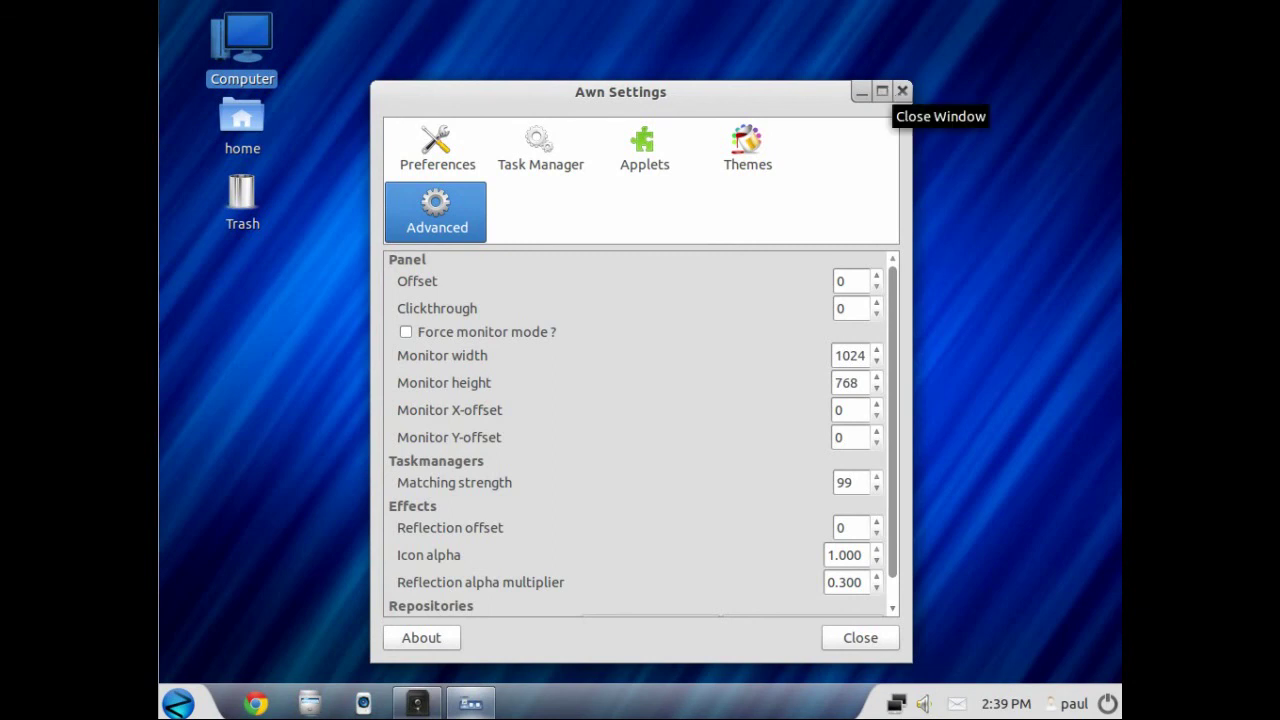
pyautogui.click(901, 92)
# Open the desktop background settings in Appearance, view the available wallpapers, and close the window.
pyautogui.rightClick(881, 93)
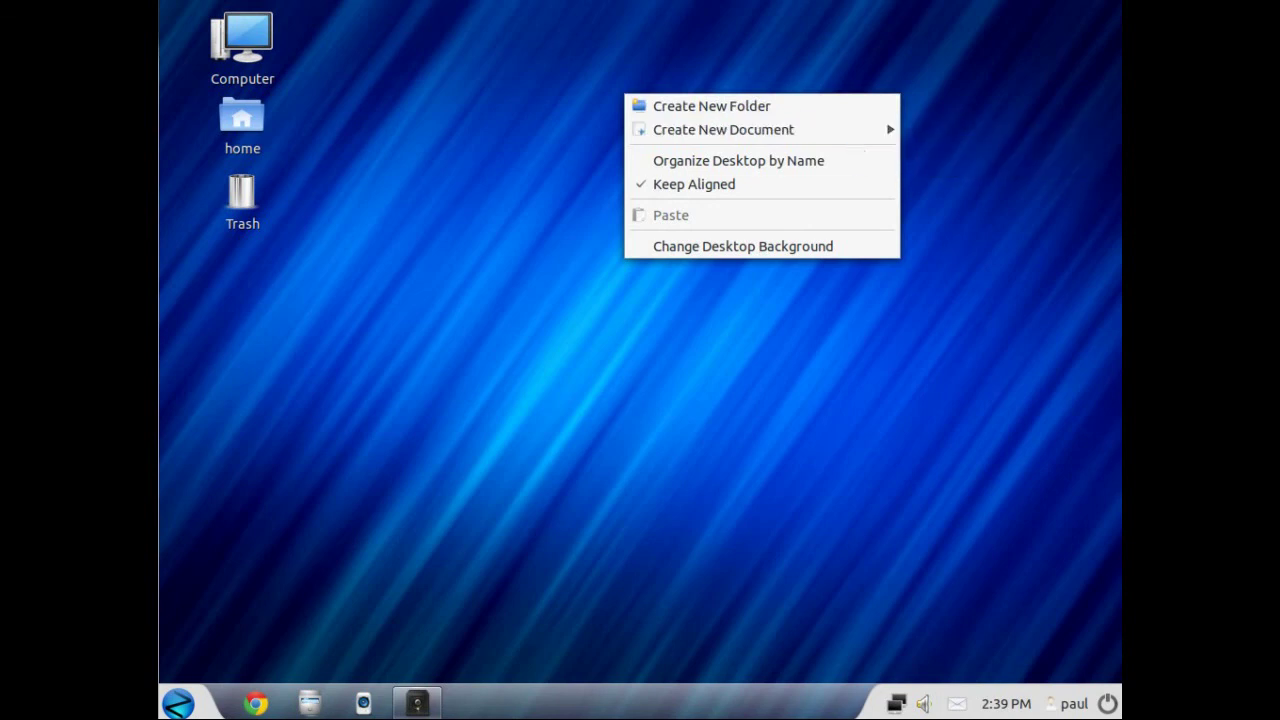
pyautogui.click(857, 258)
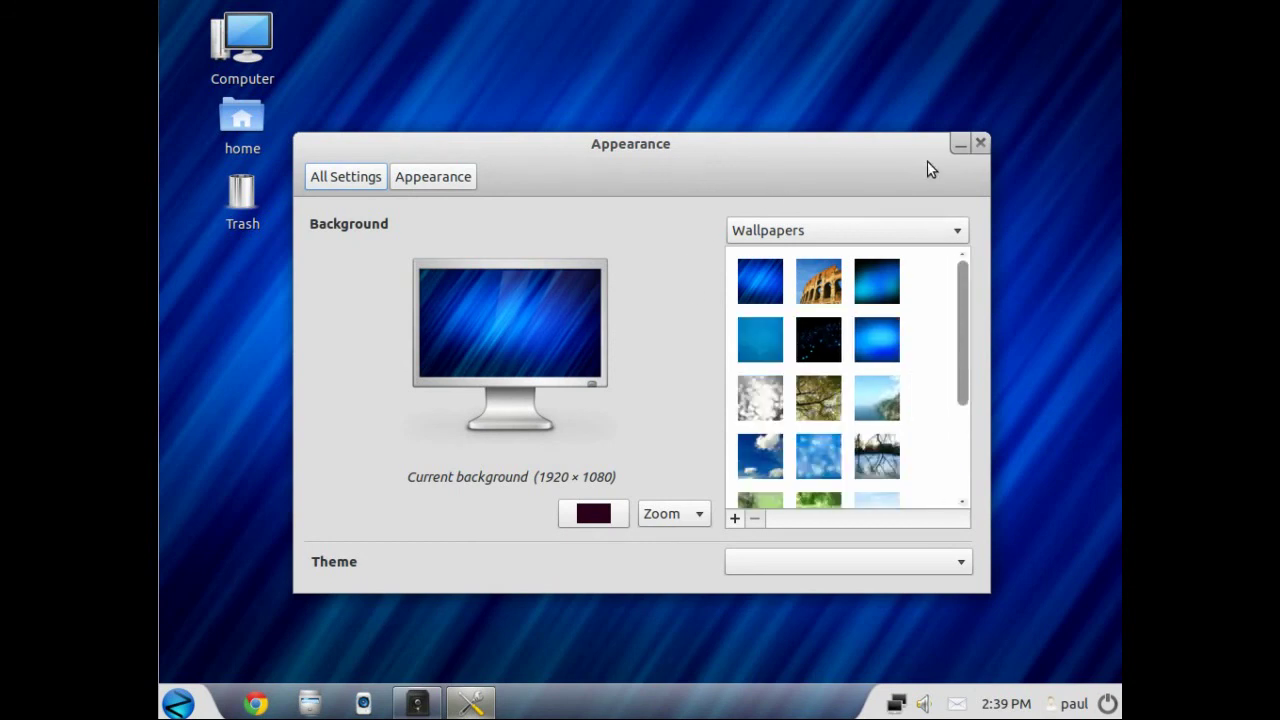
pyautogui.click(980, 143)
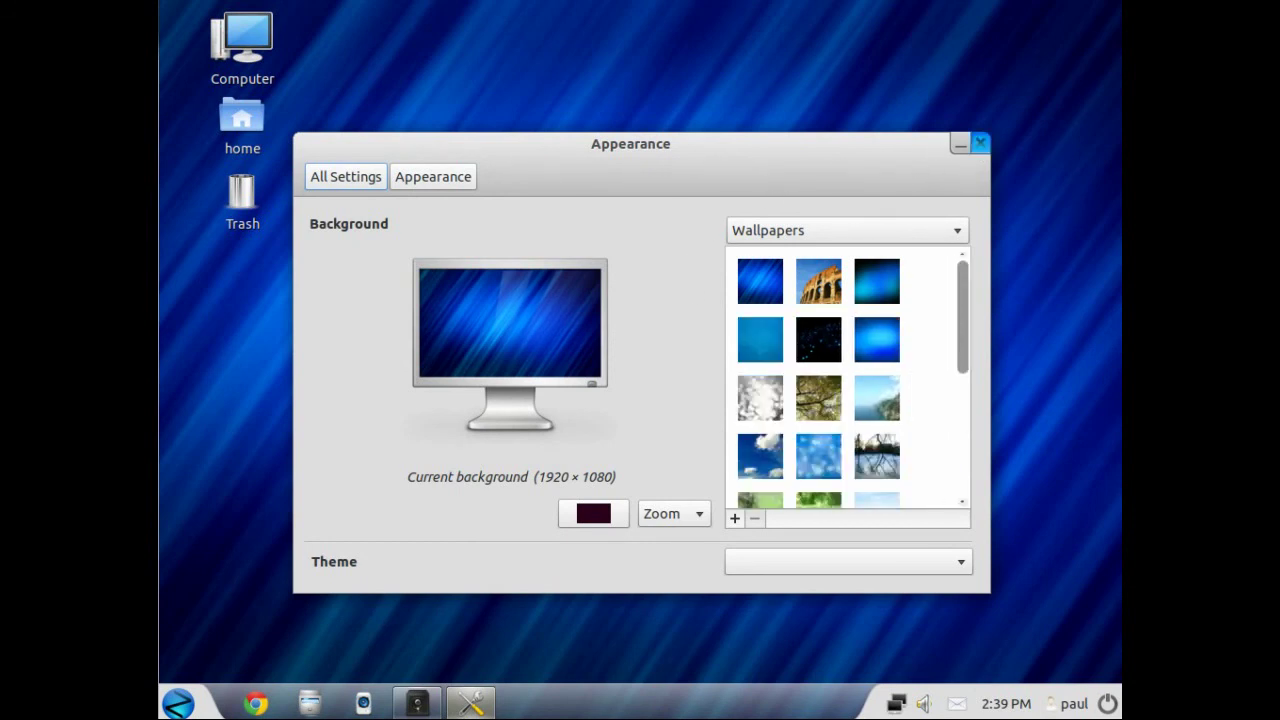